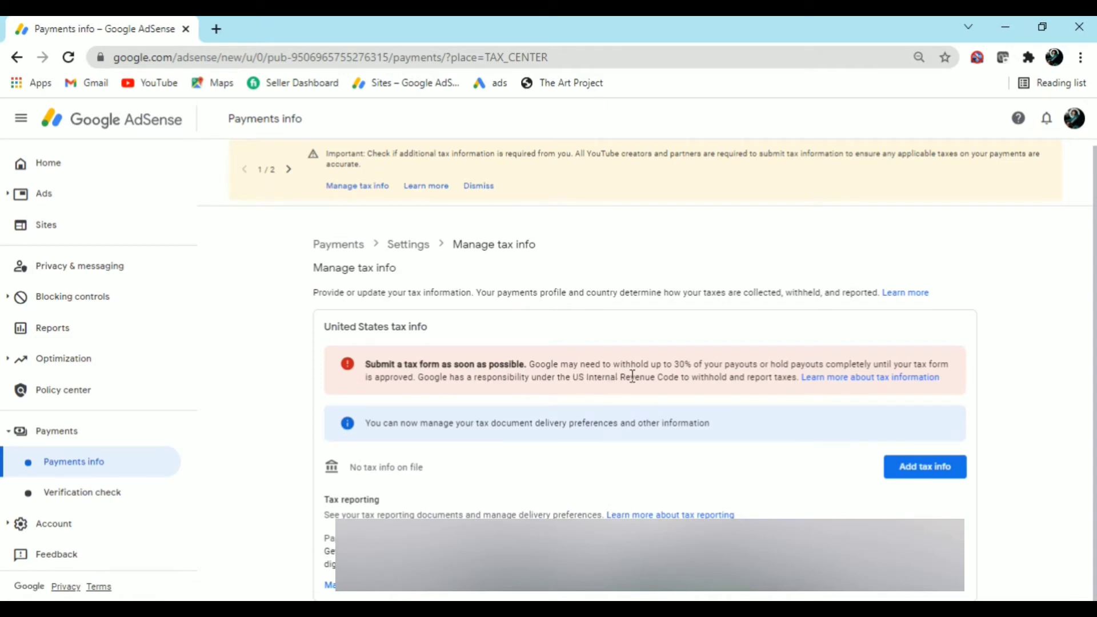
# Zoom the page to 90% and start adding United States tax info
pyautogui.hotkey('ctrl', '+')
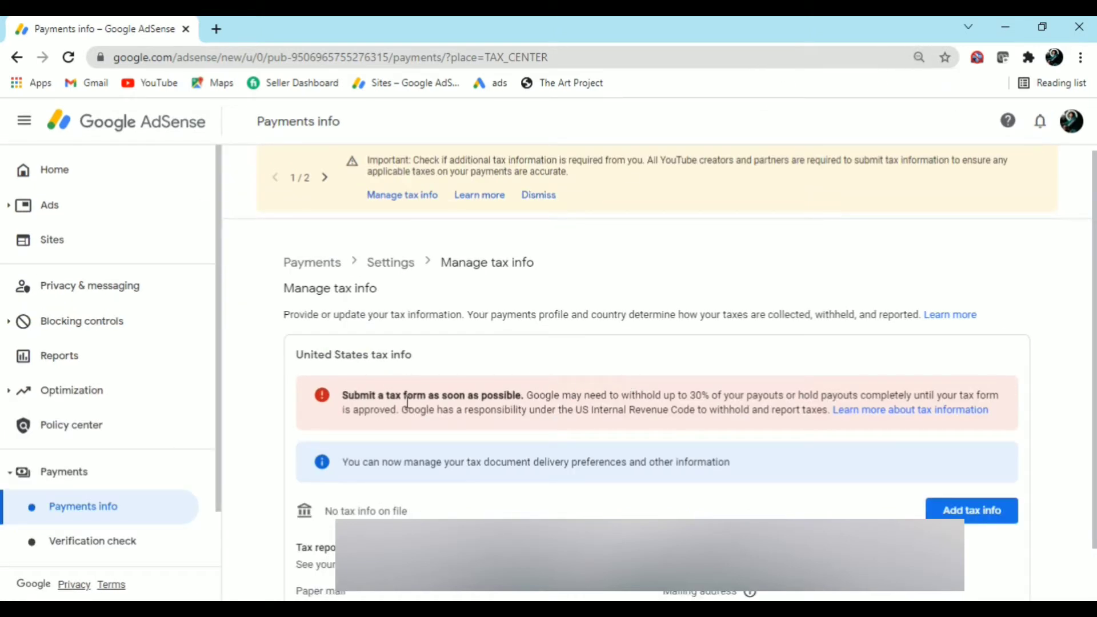
pyautogui.moveTo(689, 395); pyautogui.dragTo(710, 397)
pyautogui.click(698, 495)
pyautogui.scroll(-1, 698, 495)
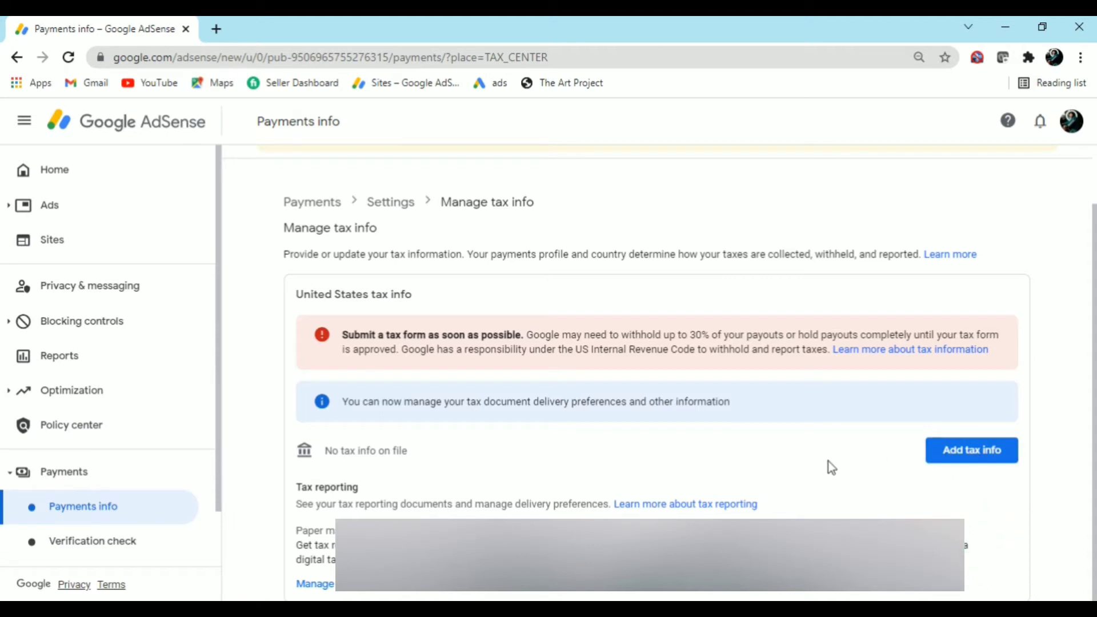
pyautogui.click(956, 464)
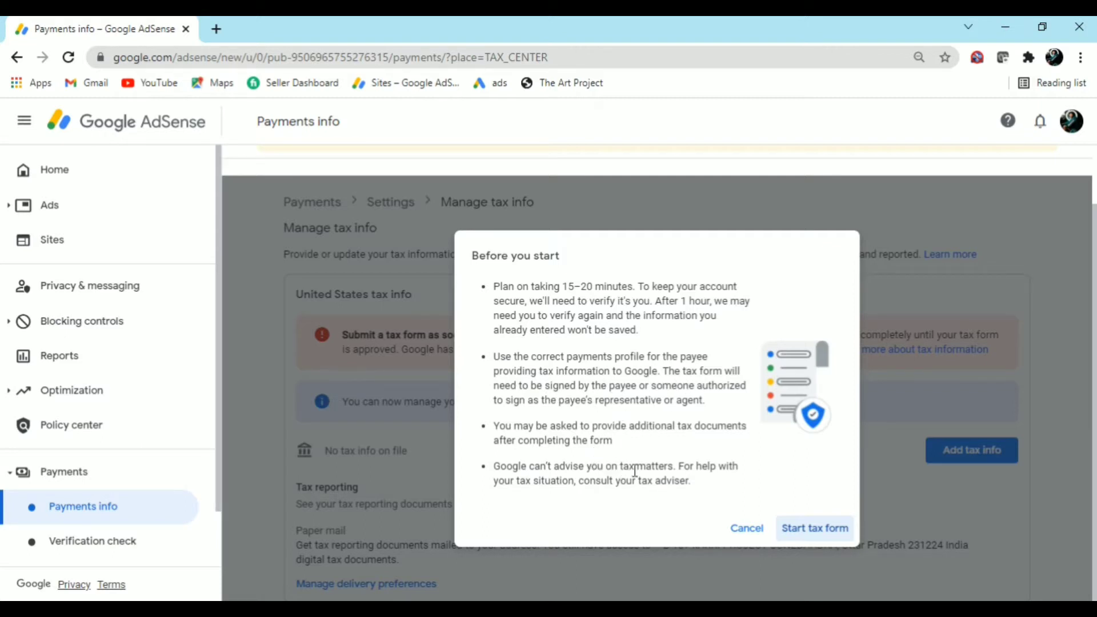
# Start the tax form and re-verify the account by entering its password
pyautogui.click(823, 530)
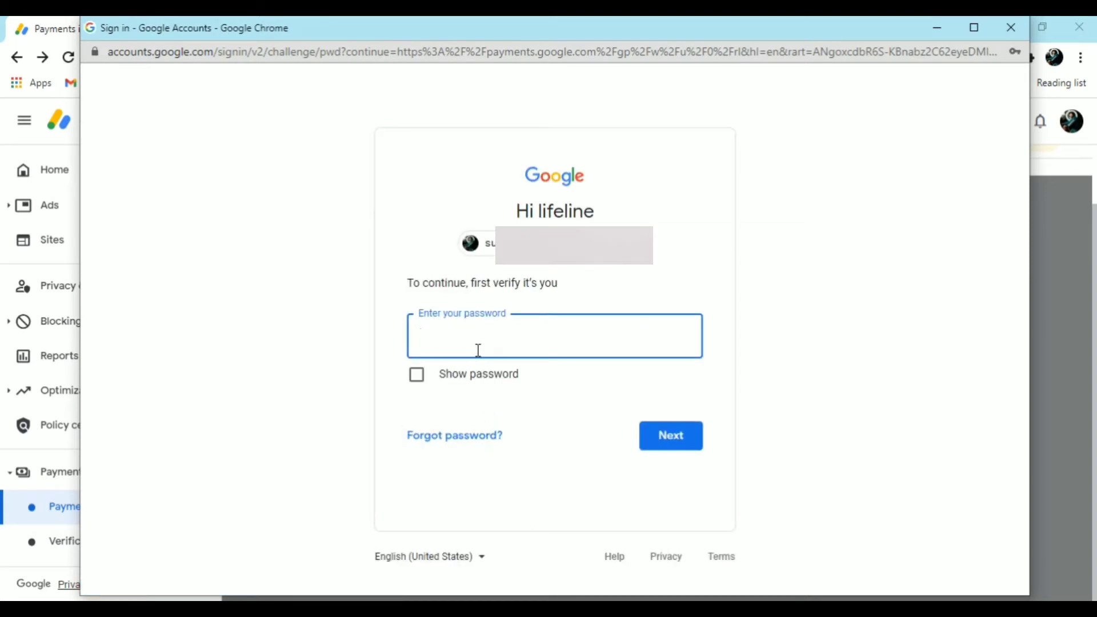
pyautogui.write('••••••••')
pyautogui.press('Return')
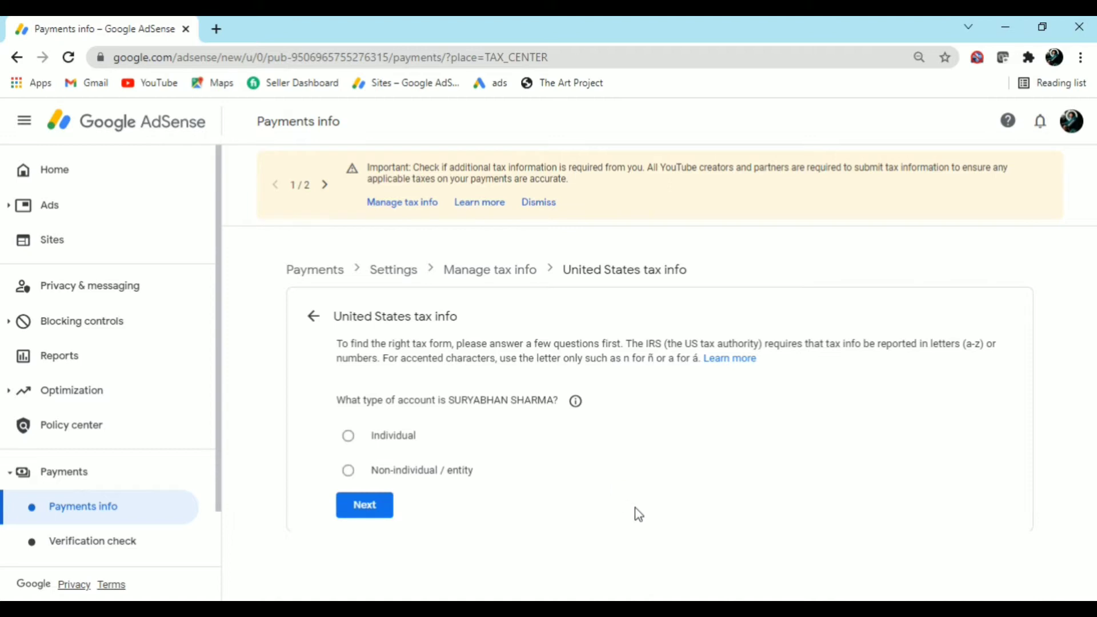
# Reset the page zoom and set the tax account type to Individual
pyautogui.hotkey('ctrl', '+')
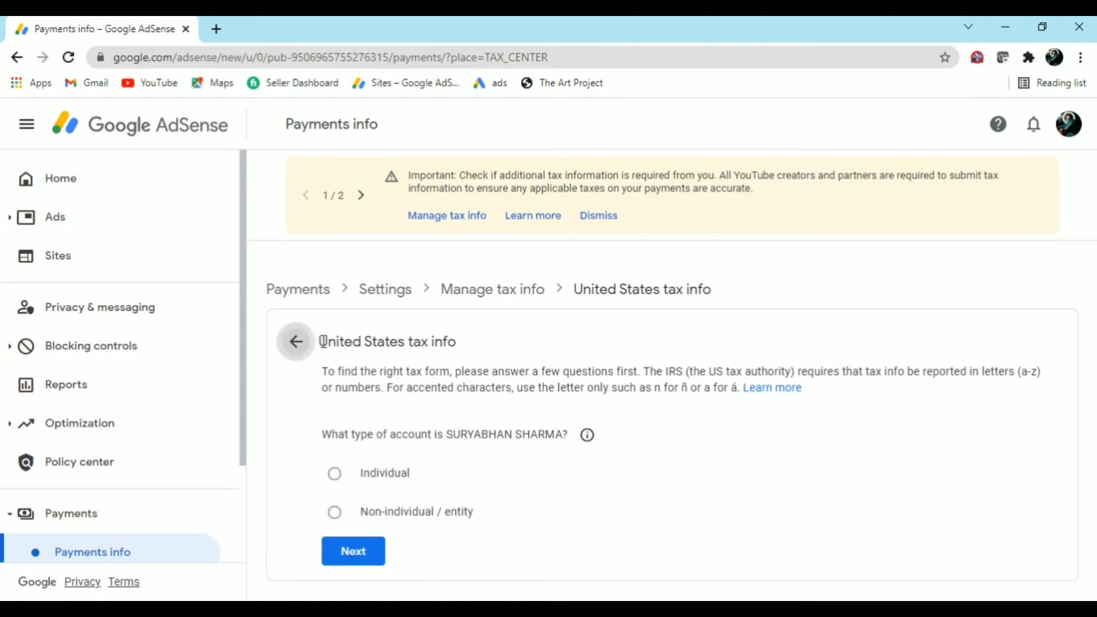
pyautogui.moveTo(475, 342); pyautogui.dragTo(322, 341)
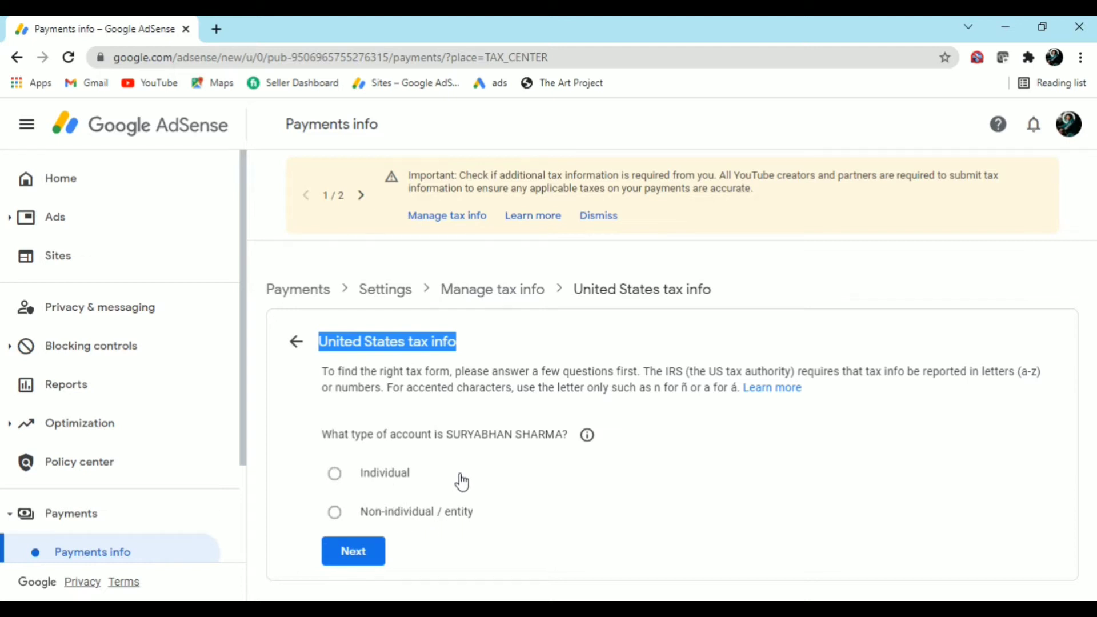
pyautogui.click(377, 474)
pyautogui.click(335, 474)
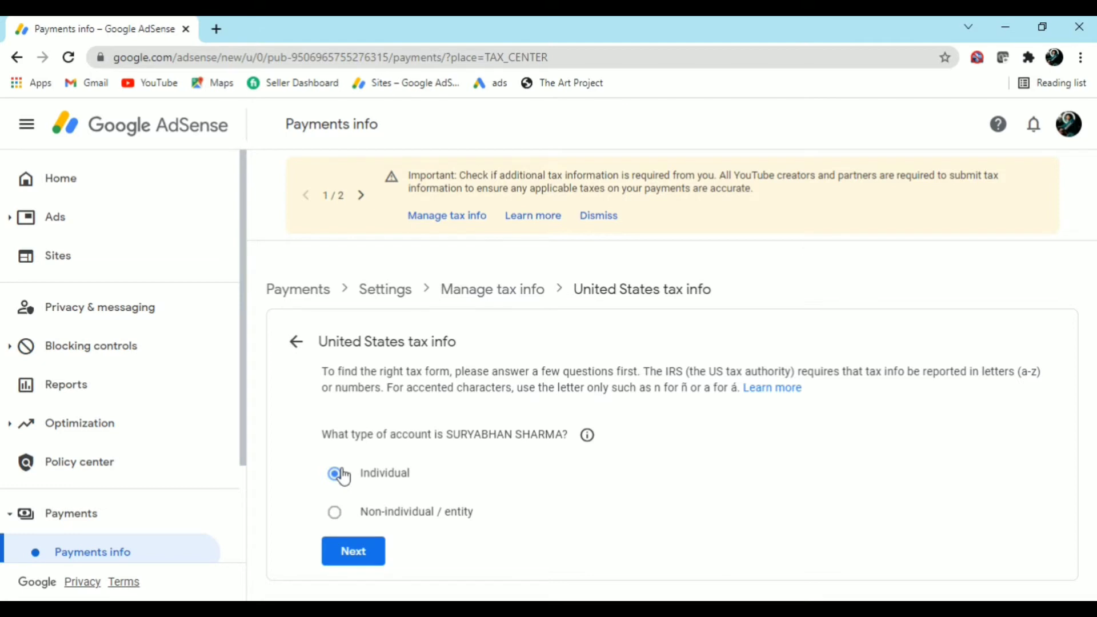
pyautogui.click(354, 552)
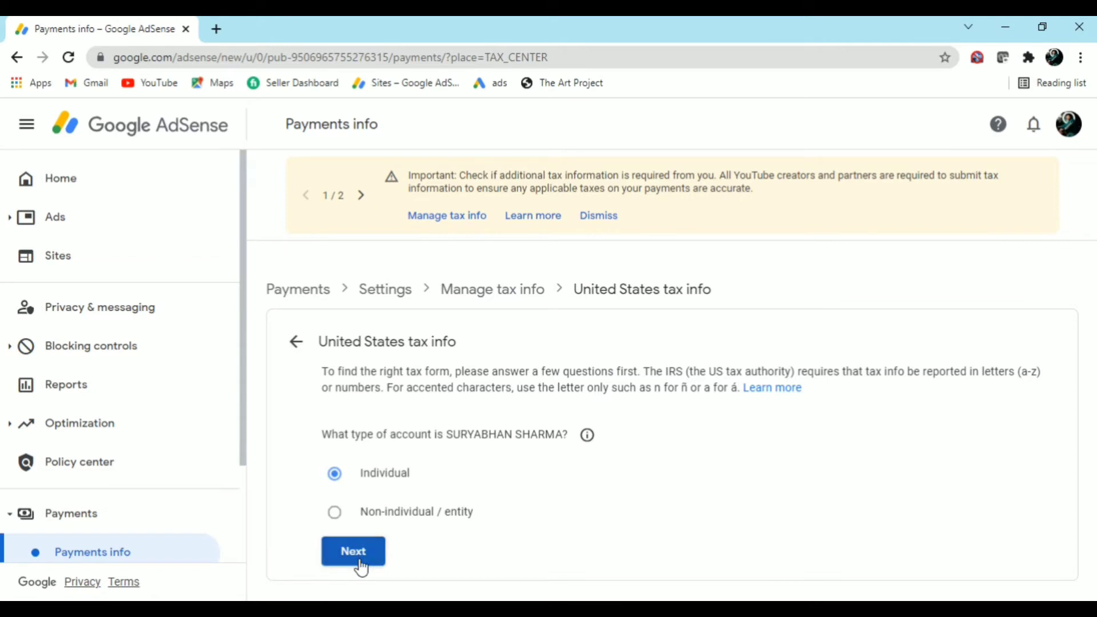
# Answer No to being a US citizen or resident
pyautogui.scroll(-1, 364, 568)
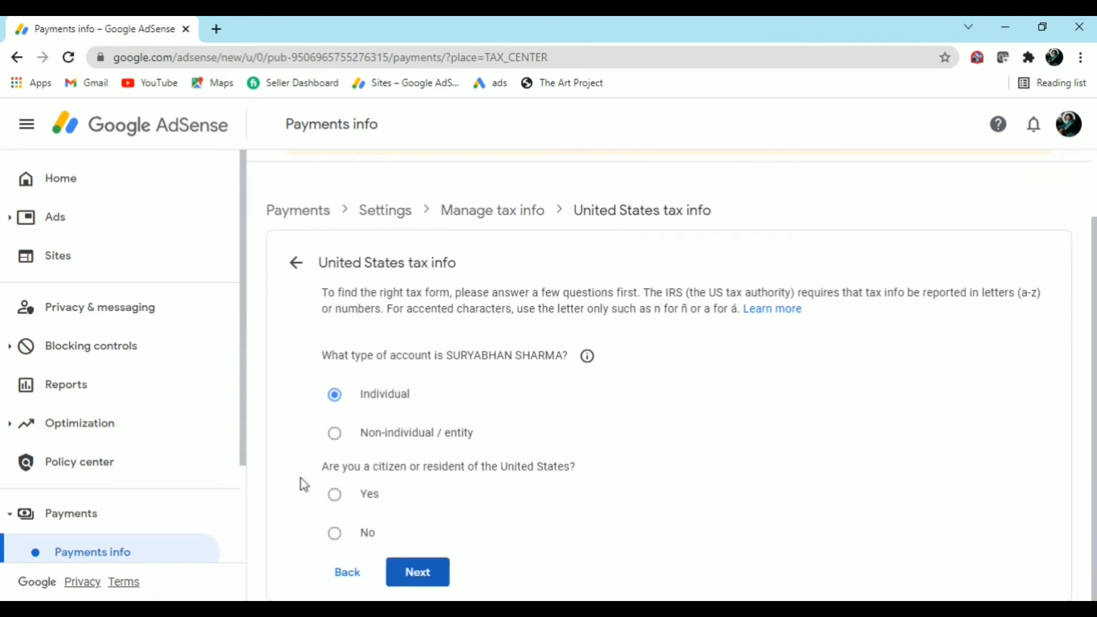
pyautogui.moveTo(322, 467); pyautogui.dragTo(575, 467)
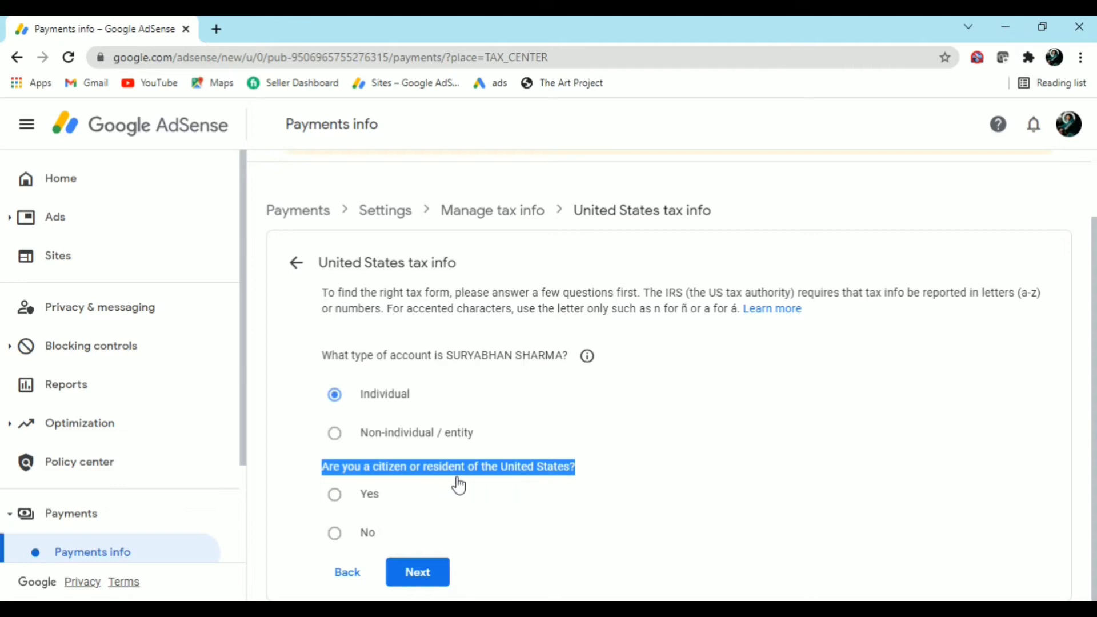
pyautogui.click(334, 532)
# Choose W-8BEN as the W-8 tax form type and start the W-8BEN form
pyautogui.click(418, 575)
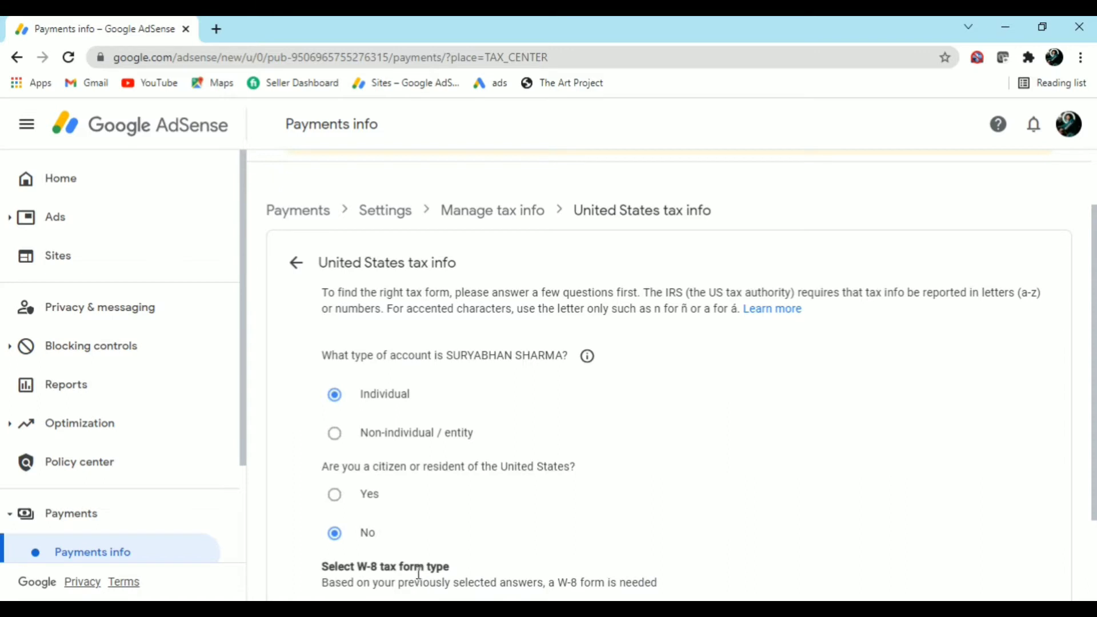
pyautogui.scroll(-2, 418, 573)
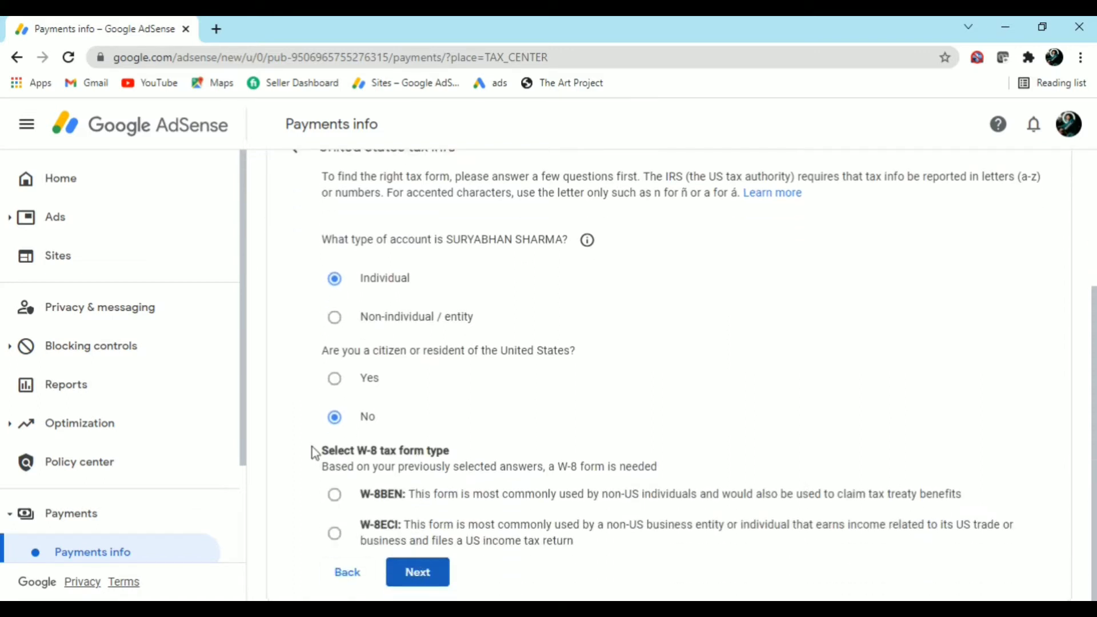
pyautogui.moveTo(319, 451); pyautogui.dragTo(452, 458)
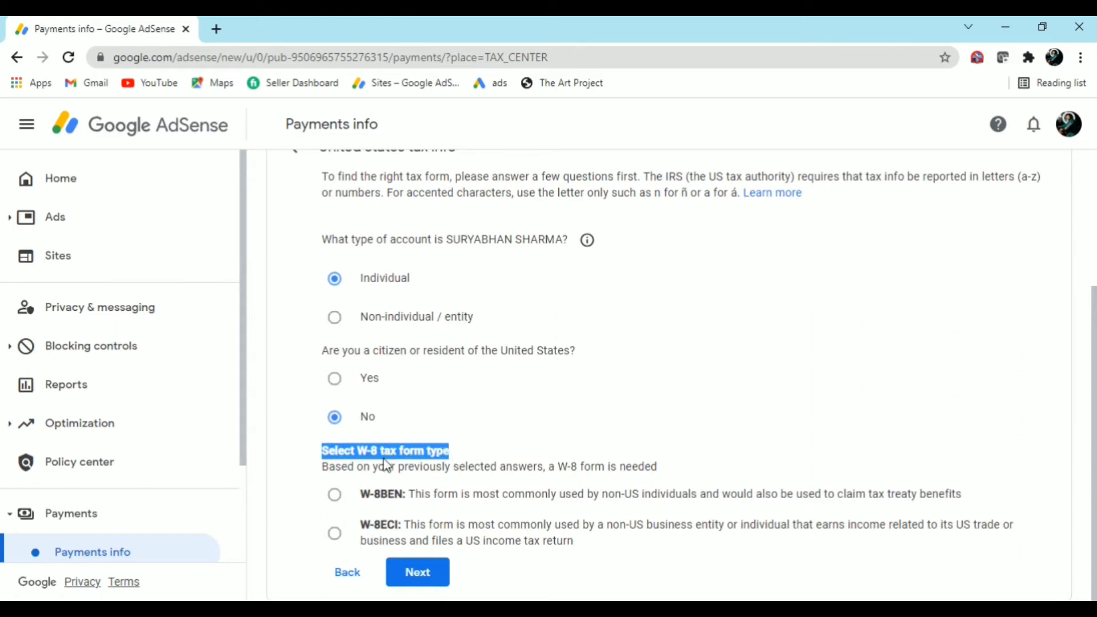
pyautogui.click(472, 454)
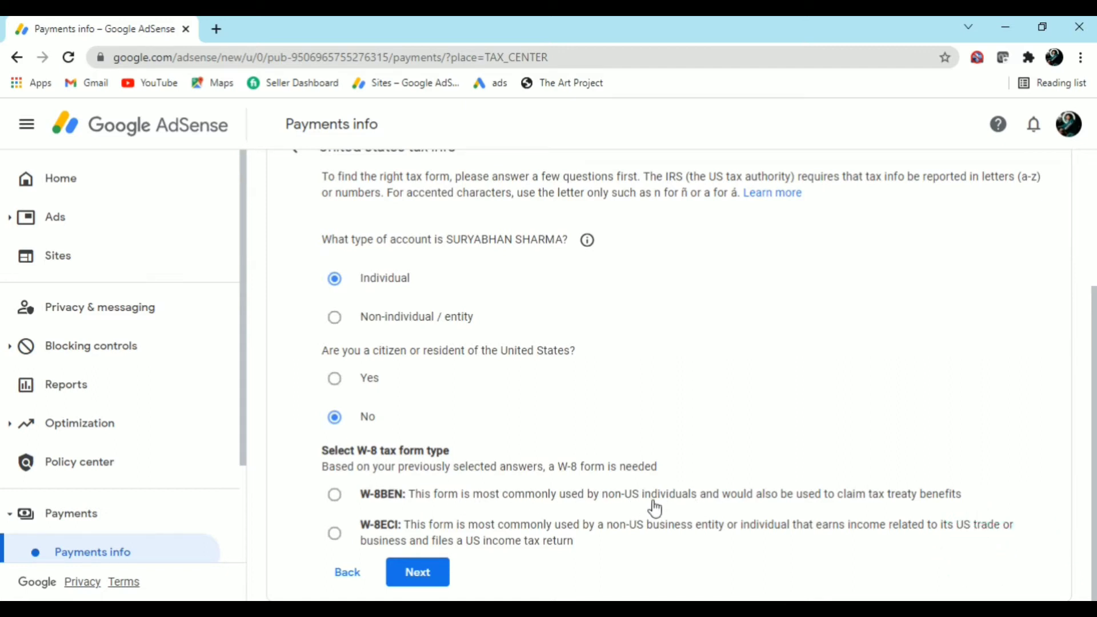
pyautogui.moveTo(602, 507); pyautogui.dragTo(696, 509)
pyautogui.click(666, 509)
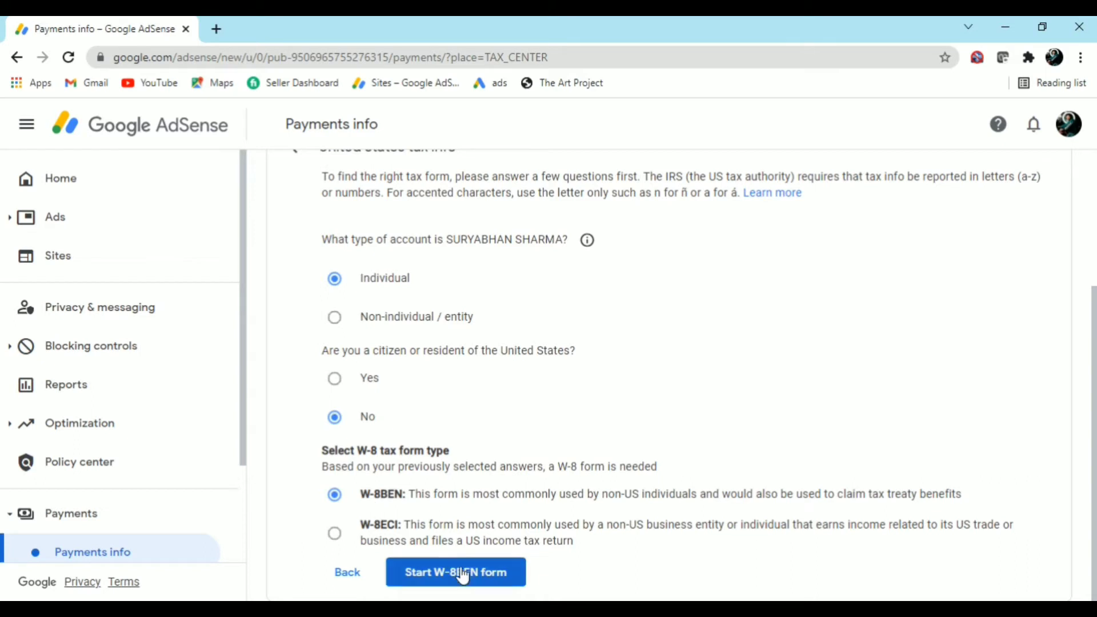
pyautogui.click(475, 584)
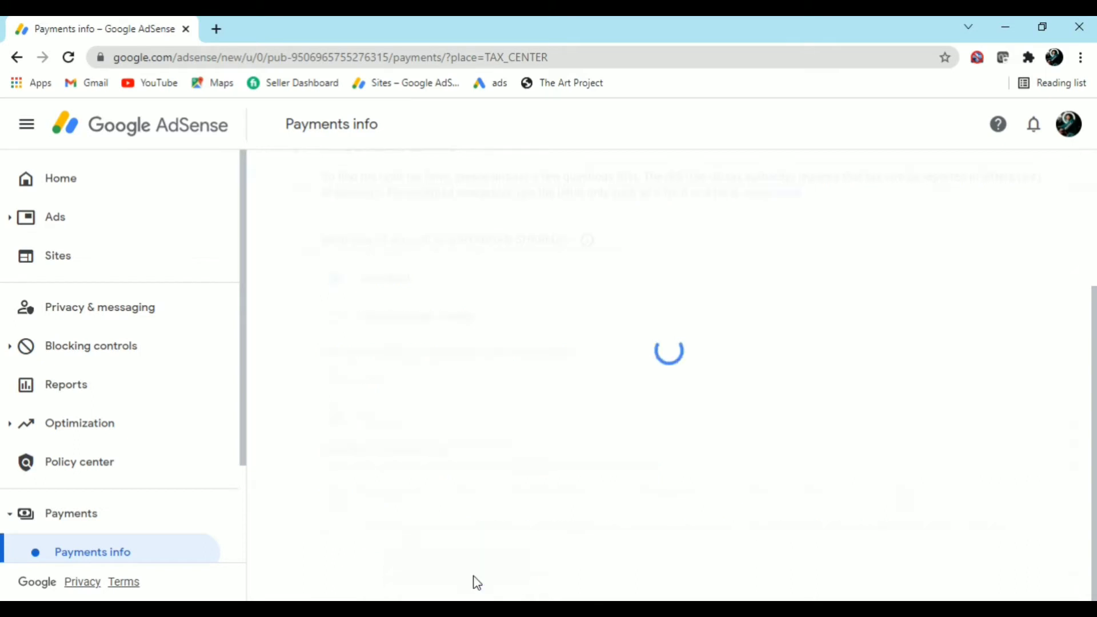
# Zoom out on the W-8BEN form and review the optional DBA name explanation
pyautogui.hotkey('ctrl', '-')
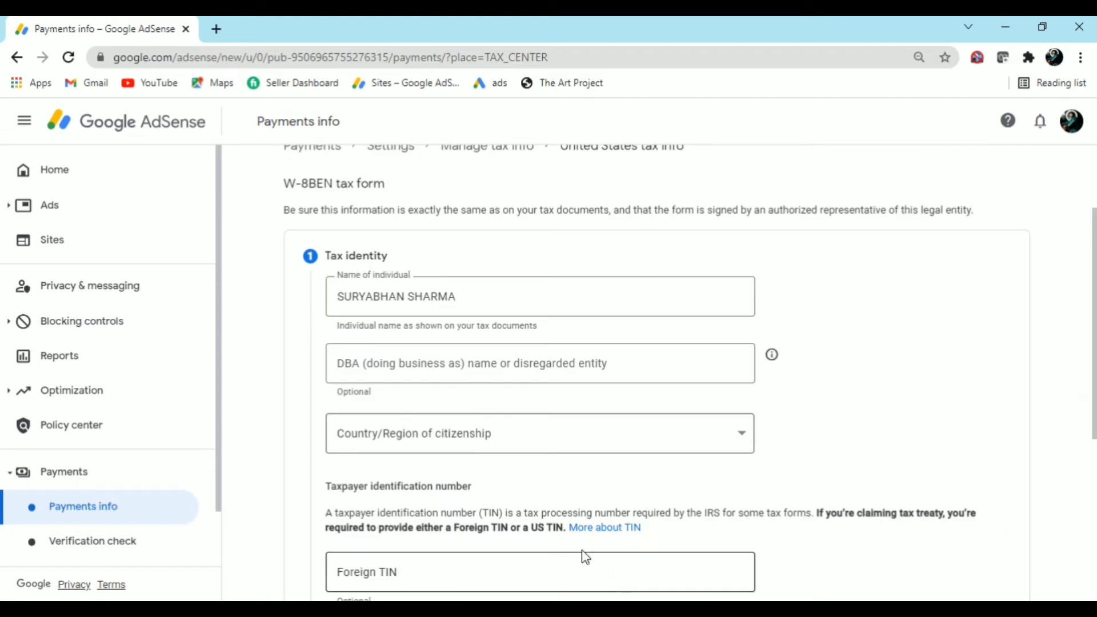
pyautogui.scroll(2, 512, 519)
pyautogui.scroll(-1, 509, 510)
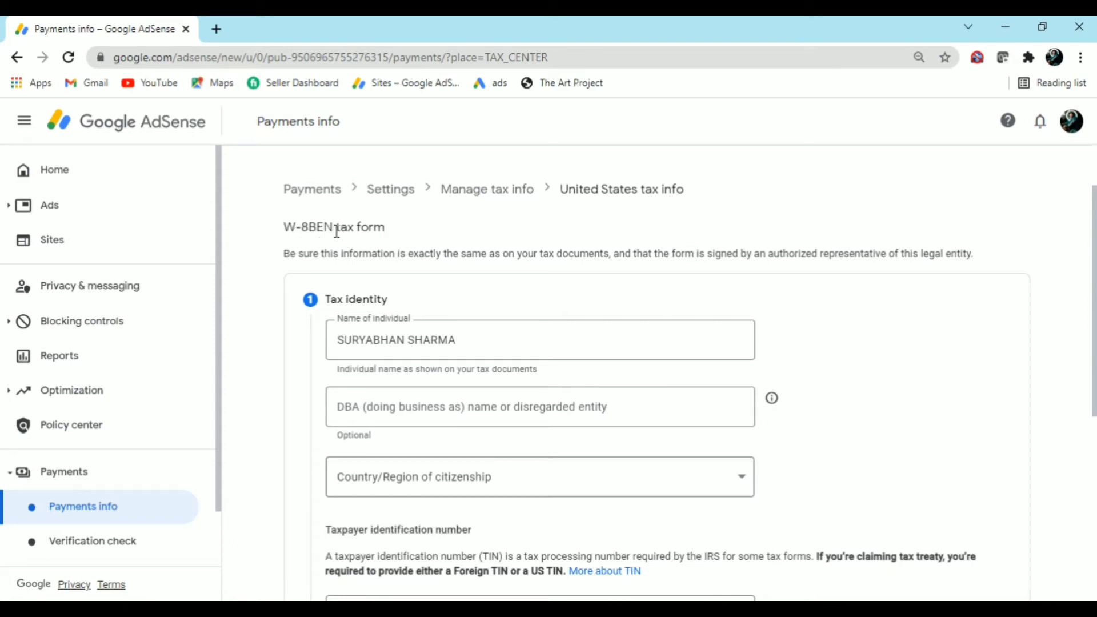
pyautogui.moveTo(336, 229); pyautogui.dragTo(384, 231)
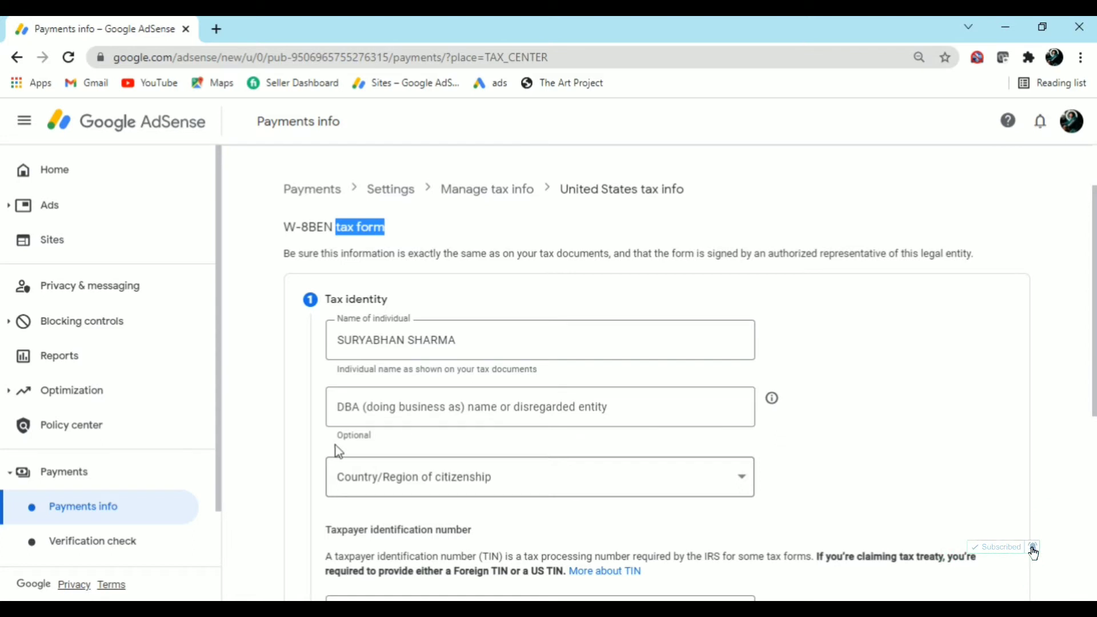
pyautogui.moveTo(338, 436); pyautogui.dragTo(371, 447)
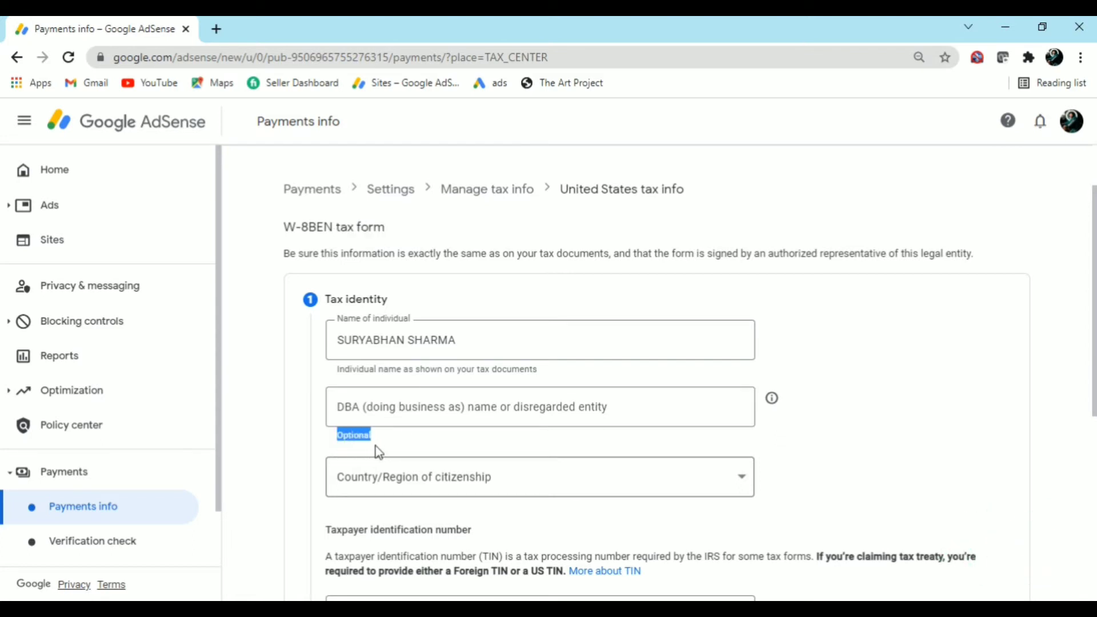
pyautogui.click(397, 440)
pyautogui.click(773, 400)
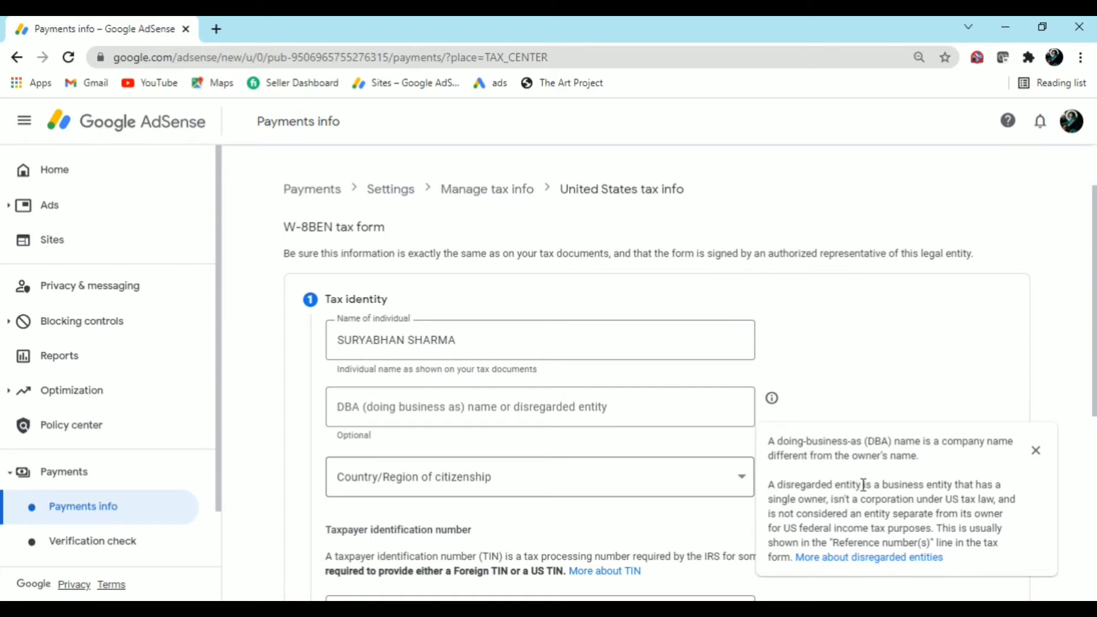
pyautogui.click(772, 399)
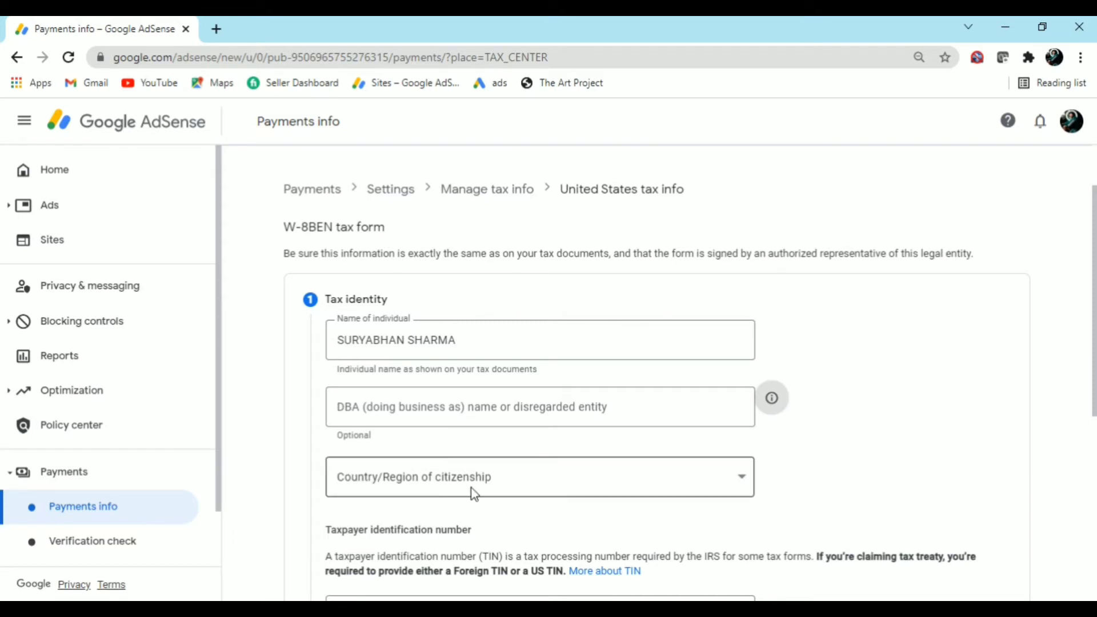
# Set the country of citizenship to India
pyautogui.click(363, 488)
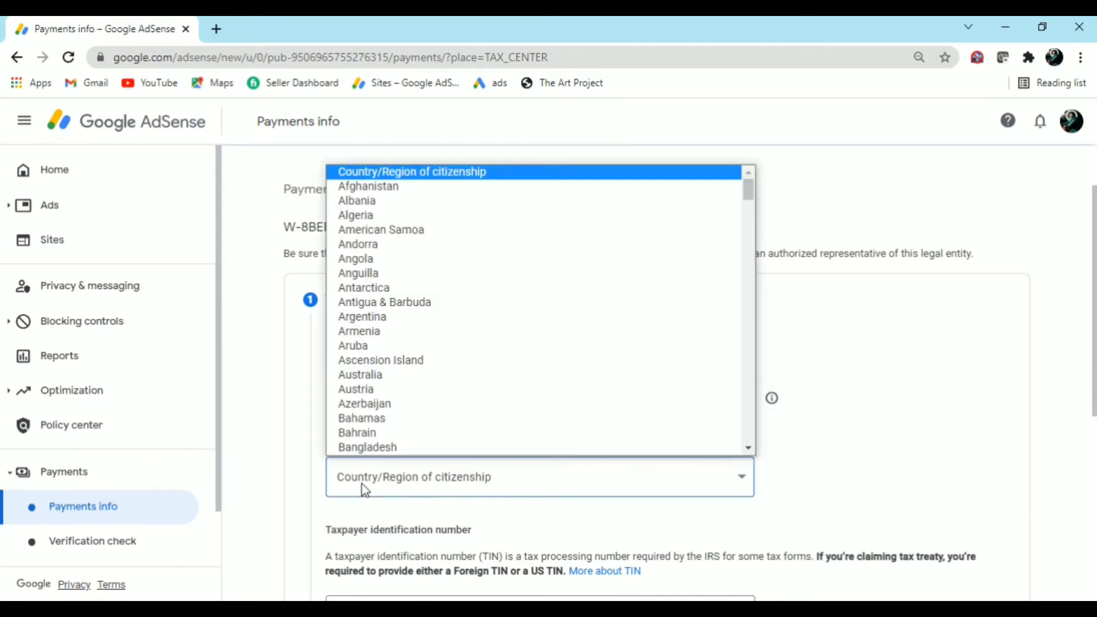
pyautogui.scroll(-5, 416, 379)
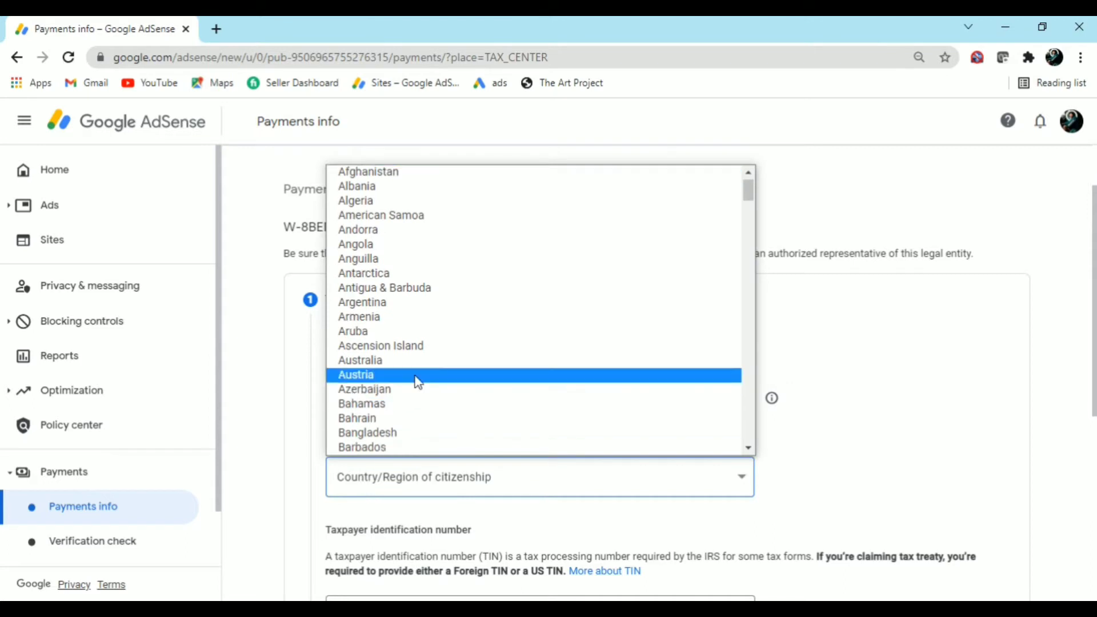
pyautogui.scroll(-6, 417, 388)
pyautogui.scroll(-7, 417, 388)
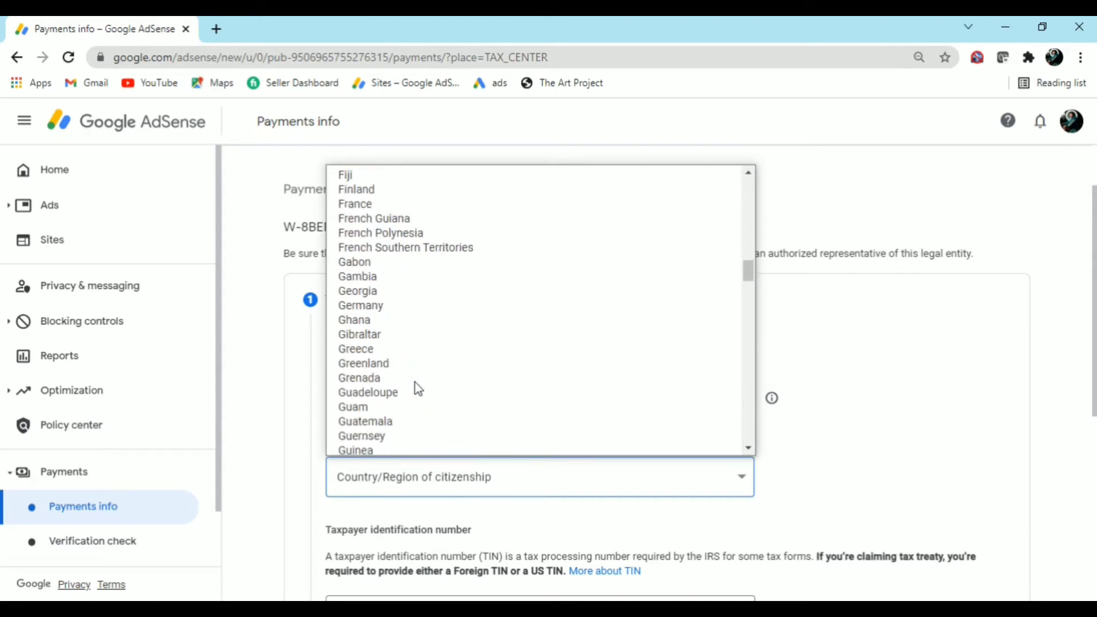
pyautogui.scroll(-7, 415, 383)
pyautogui.scroll(4, 414, 382)
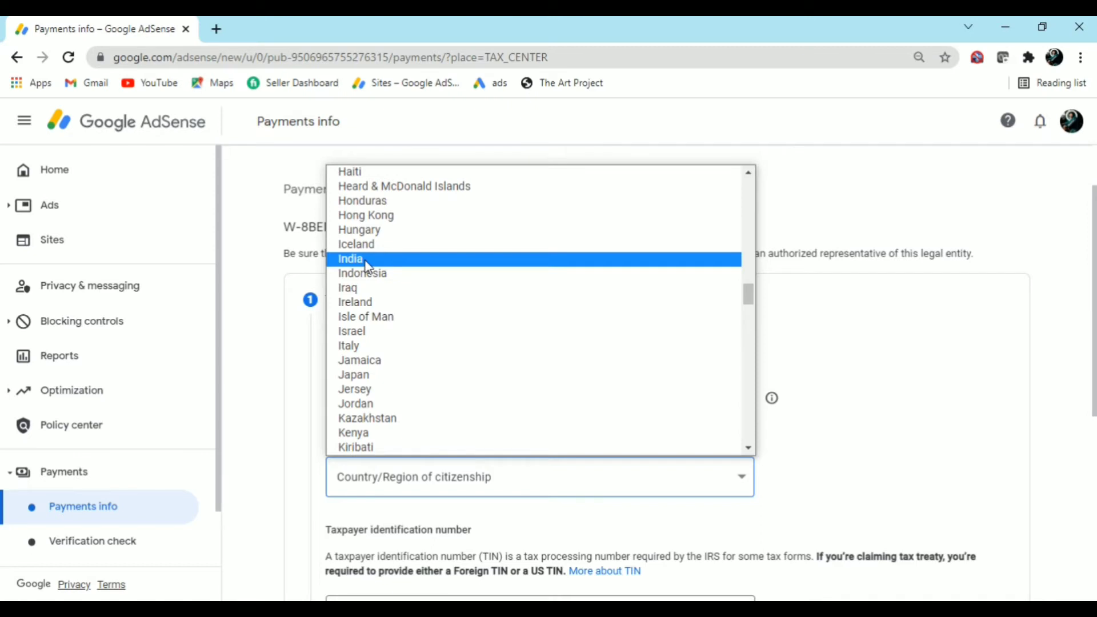
pyautogui.click(365, 260)
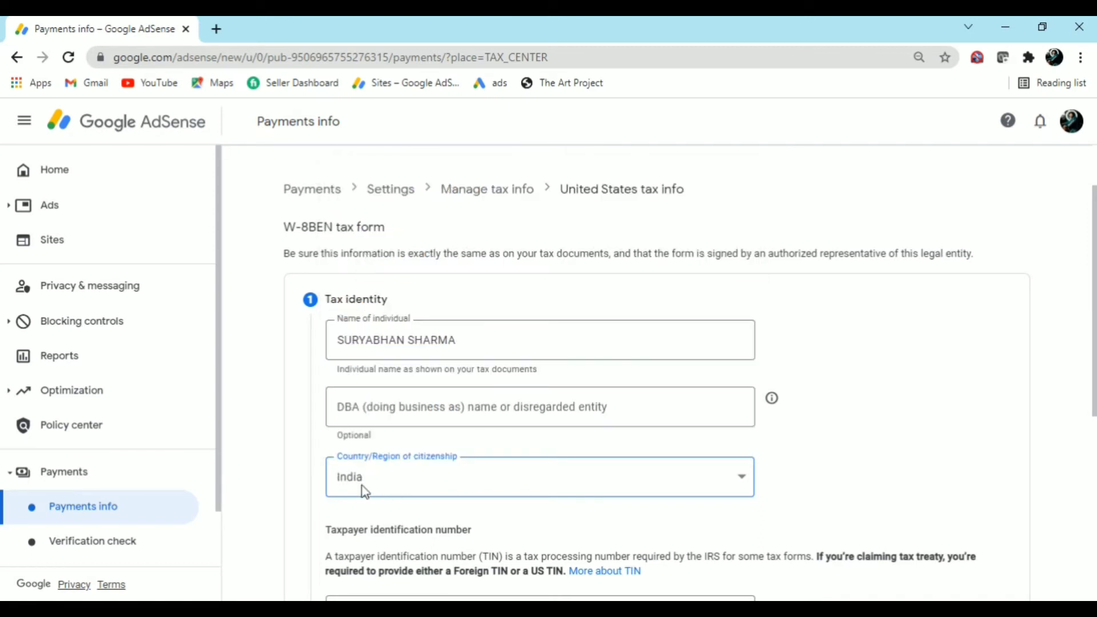
# Scroll to the Taxpayer identification number section and open a new browser tab
pyautogui.scroll(-5, 379, 500)
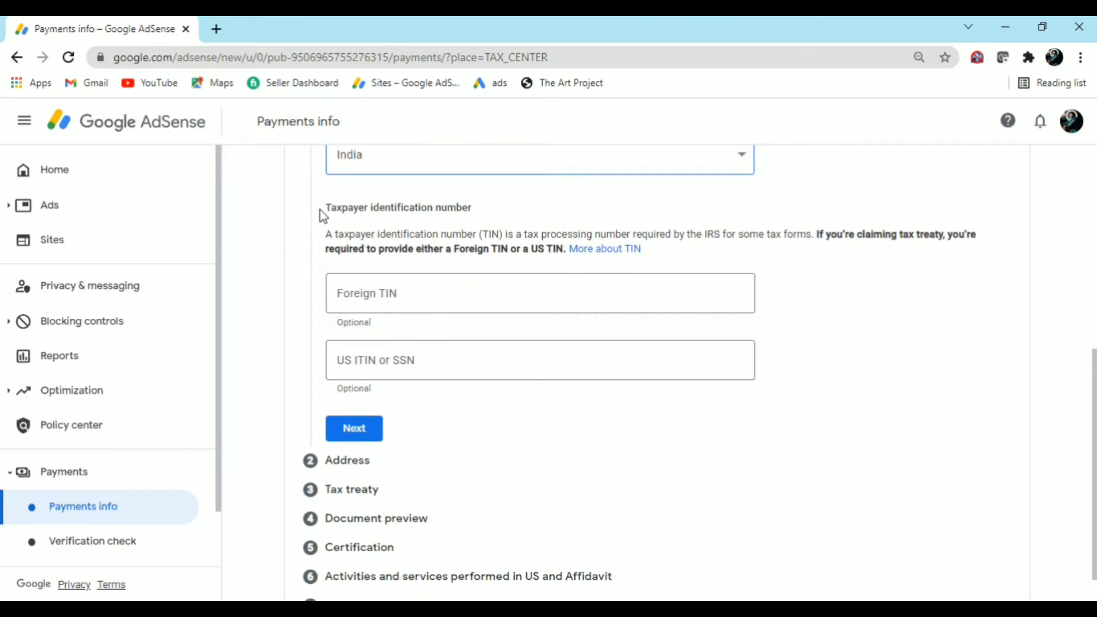
pyautogui.moveTo(327, 208); pyautogui.dragTo(474, 222)
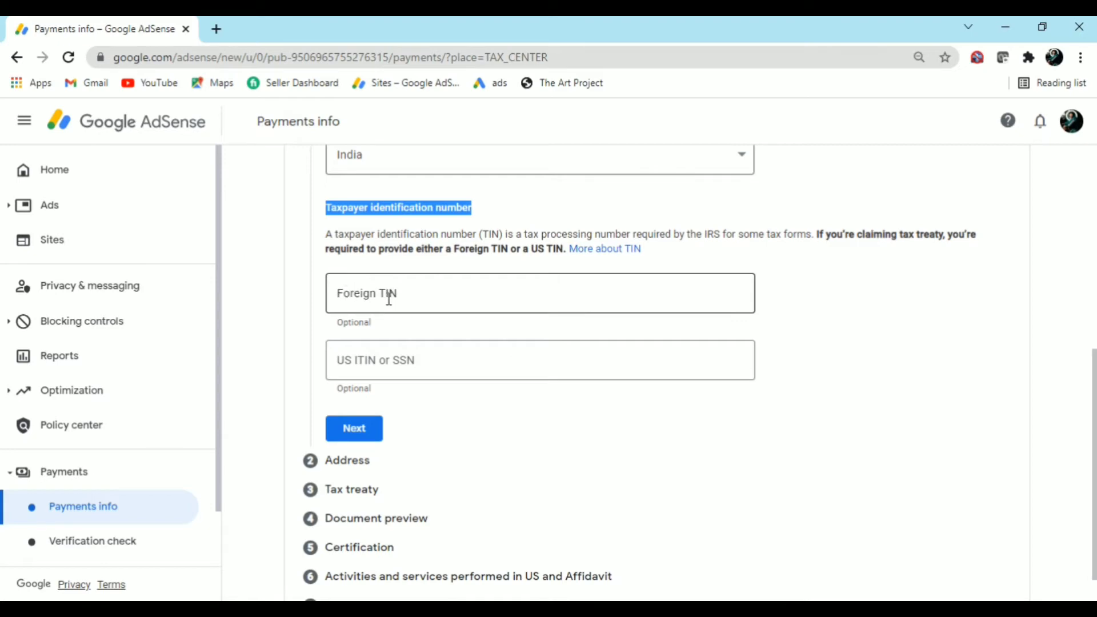
pyautogui.click(218, 30)
# Search 'TIN number in india is' and find that India's TIN is the PAN
pyautogui.write('TIN')
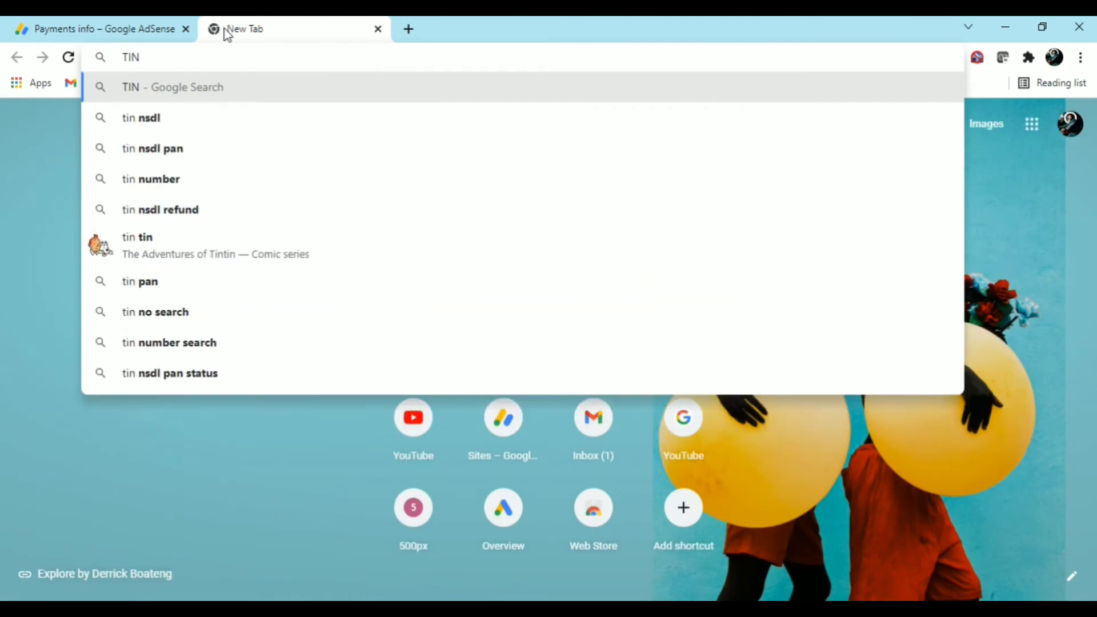
pyautogui.write(' numbe')
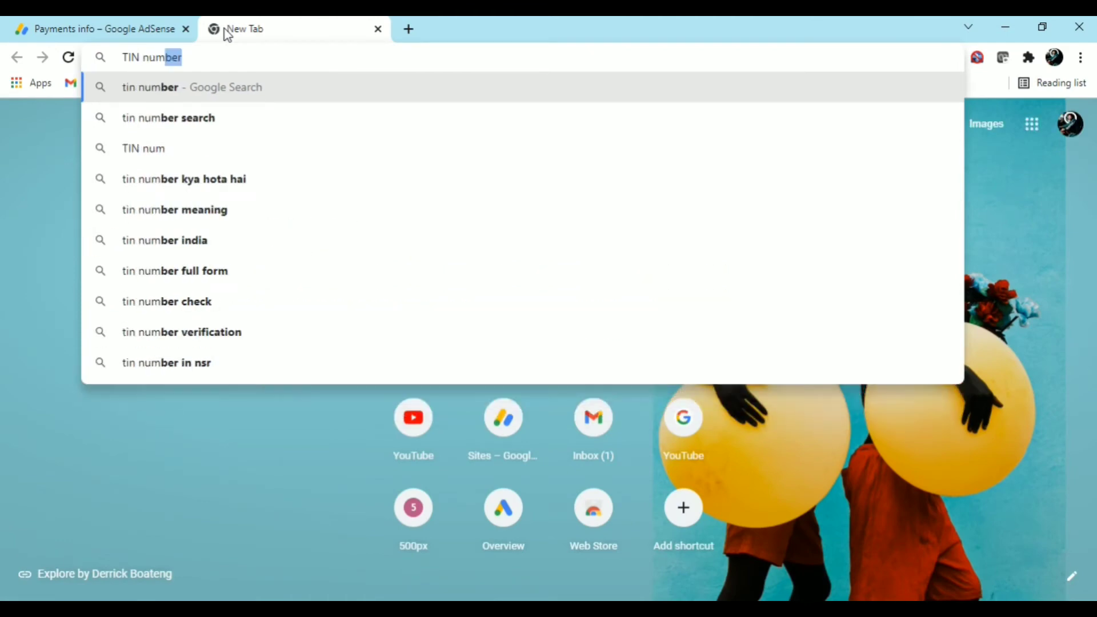
pyautogui.write('r in india')
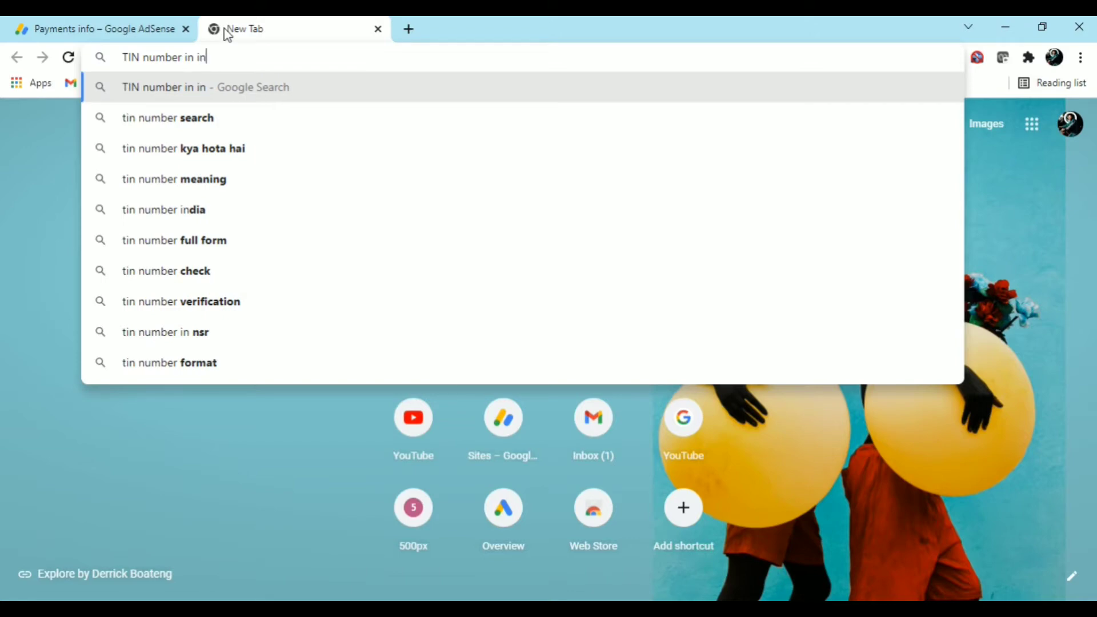
pyautogui.write(' is')
pyautogui.press('Return')
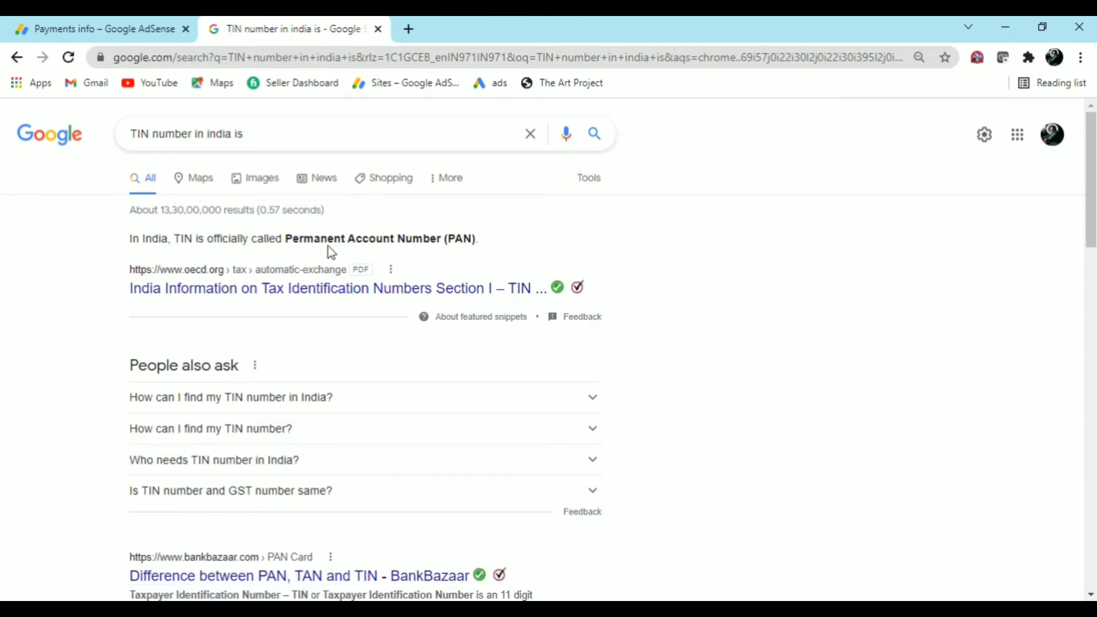
pyautogui.moveTo(447, 241); pyautogui.dragTo(480, 245)
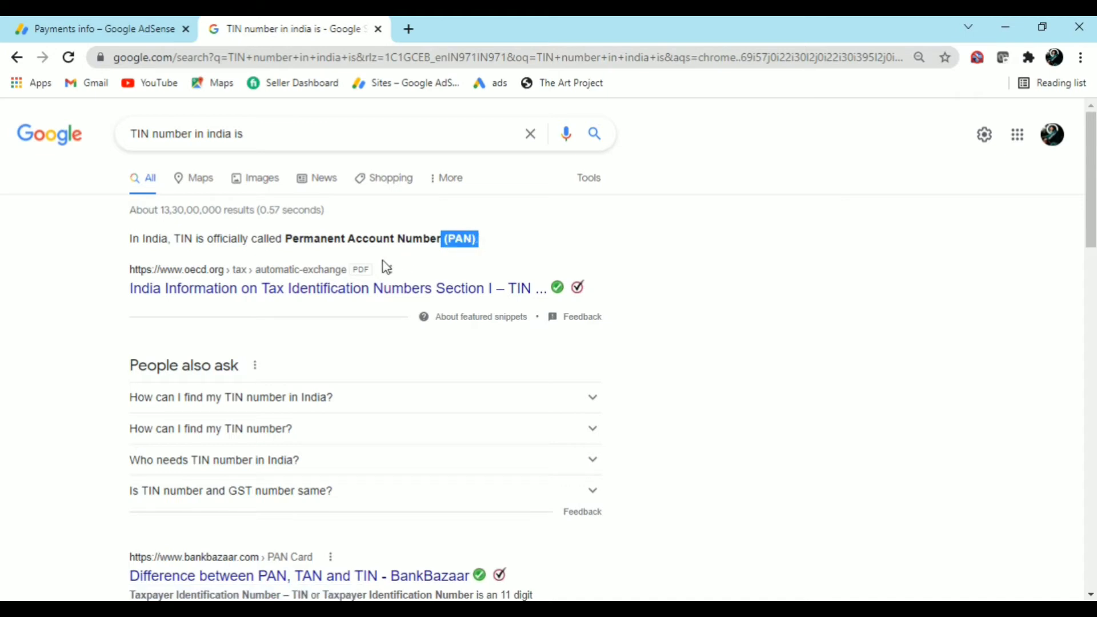
# Paste the PAN into the Foreign TIN field and submit the Tax identity step
pyautogui.click(354, 250)
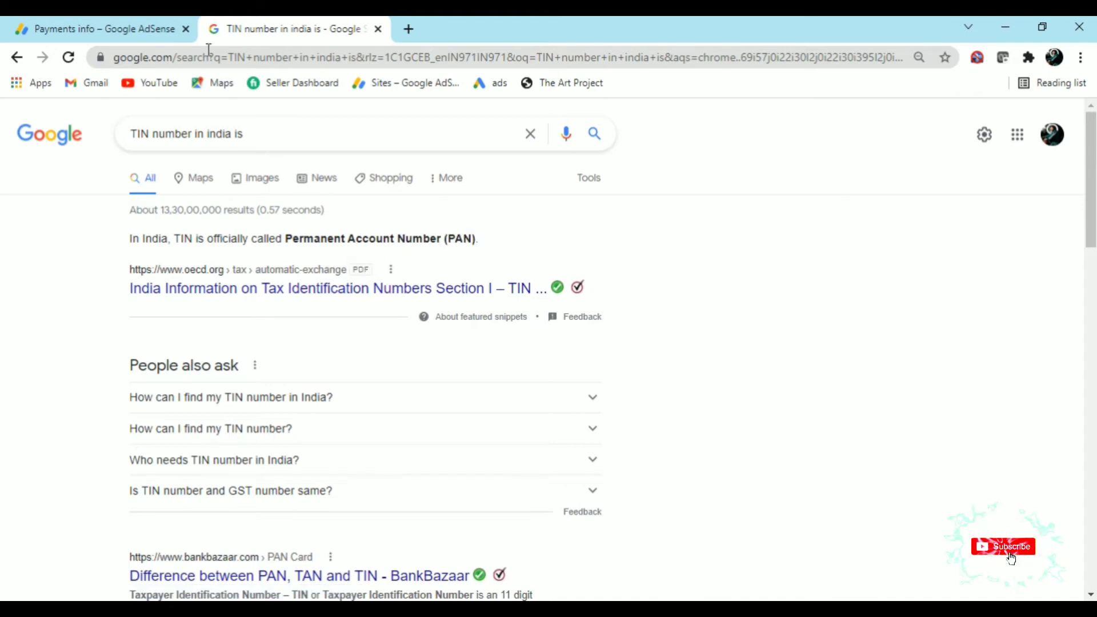
pyautogui.click(91, 27)
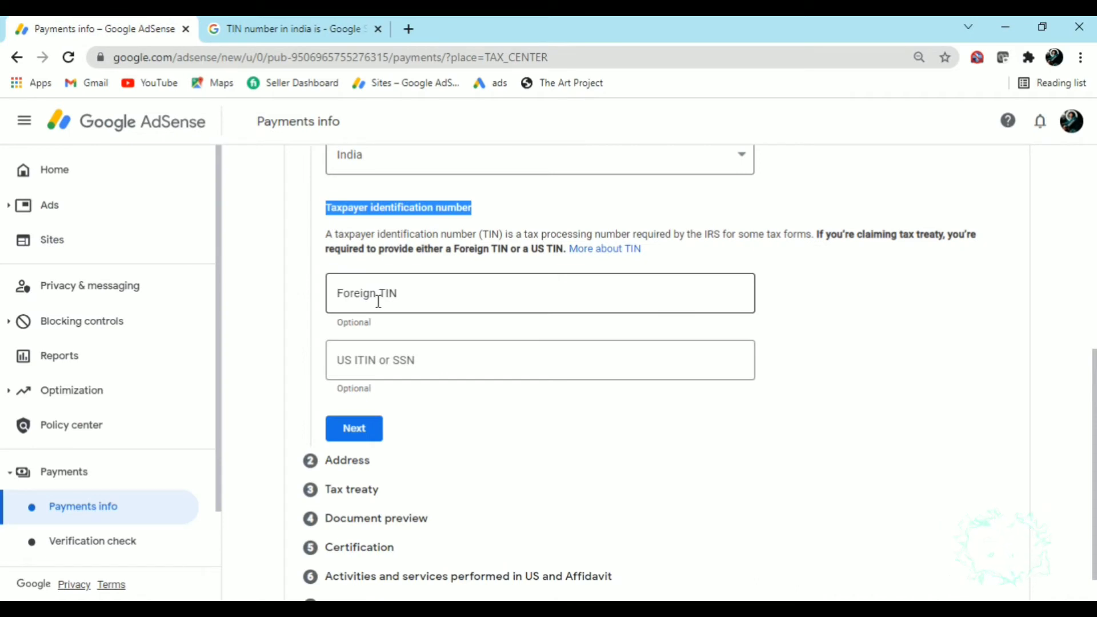
pyautogui.click(378, 301)
pyautogui.hotkey('ctrl', 'v')
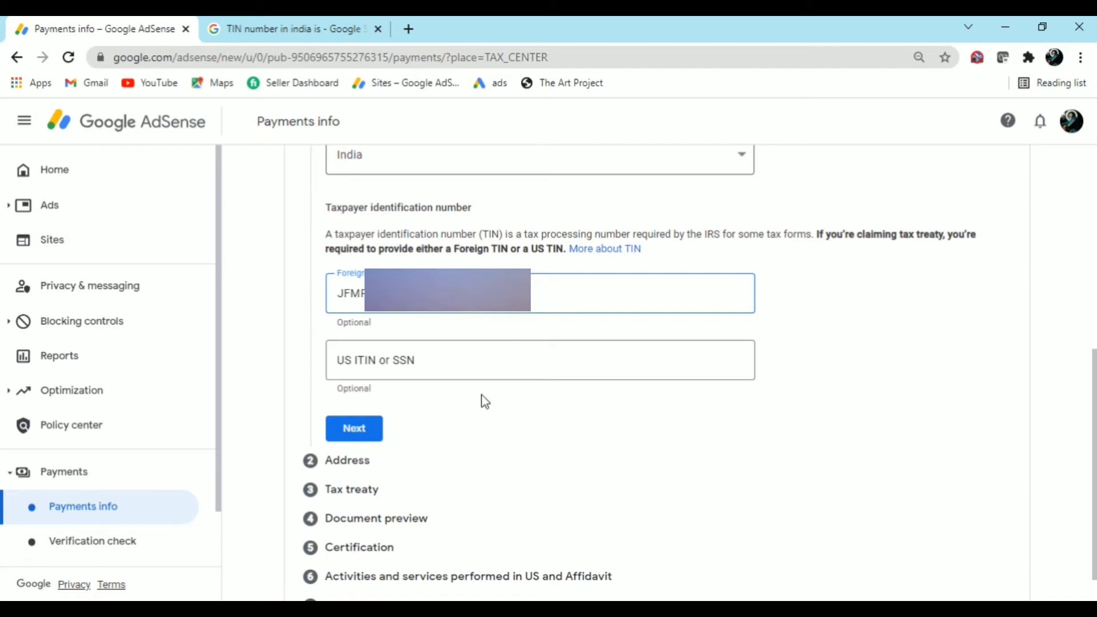
pyautogui.click(472, 416)
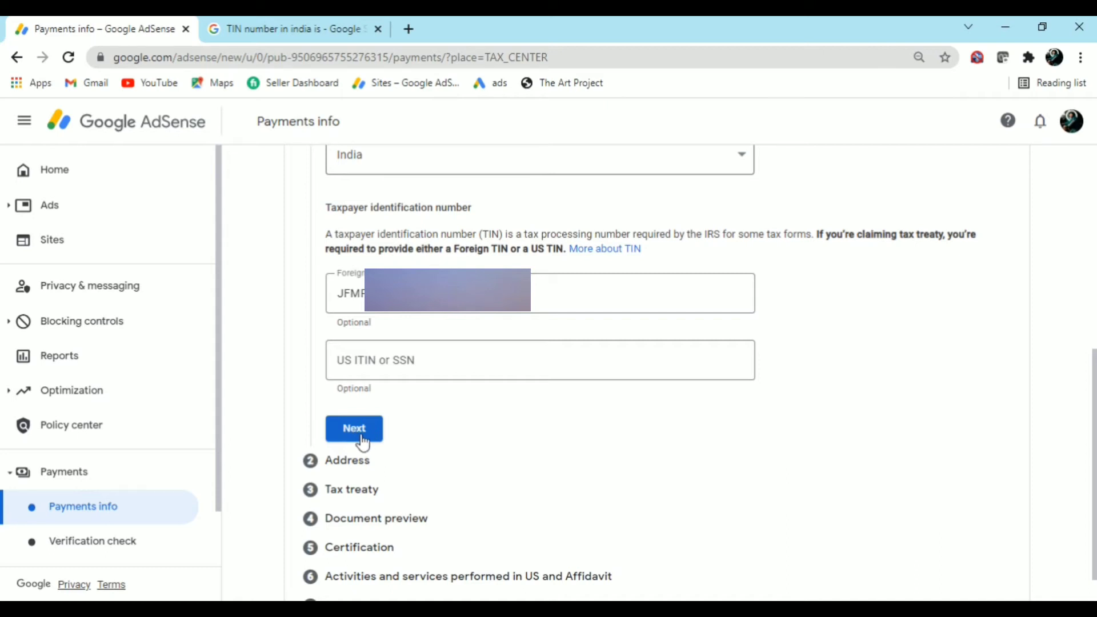
pyautogui.click(363, 441)
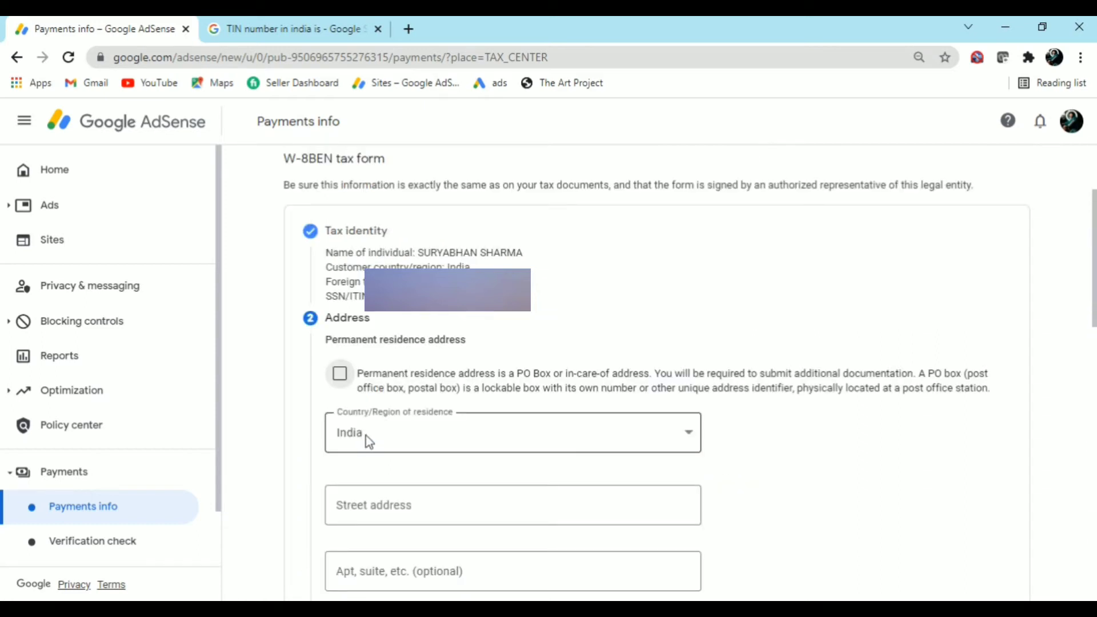
# Mark the permanent residence address as a PO Box or in-care-of address
pyautogui.moveTo(388, 234); pyautogui.dragTo(319, 252)
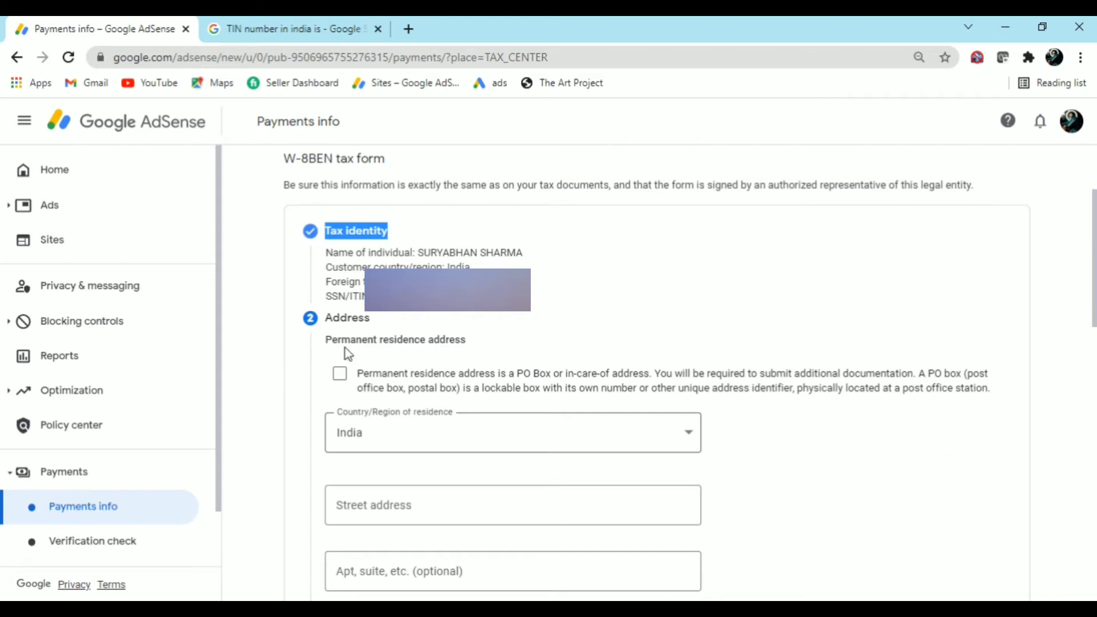
pyautogui.moveTo(378, 320); pyautogui.dragTo(320, 332)
pyautogui.click(370, 332)
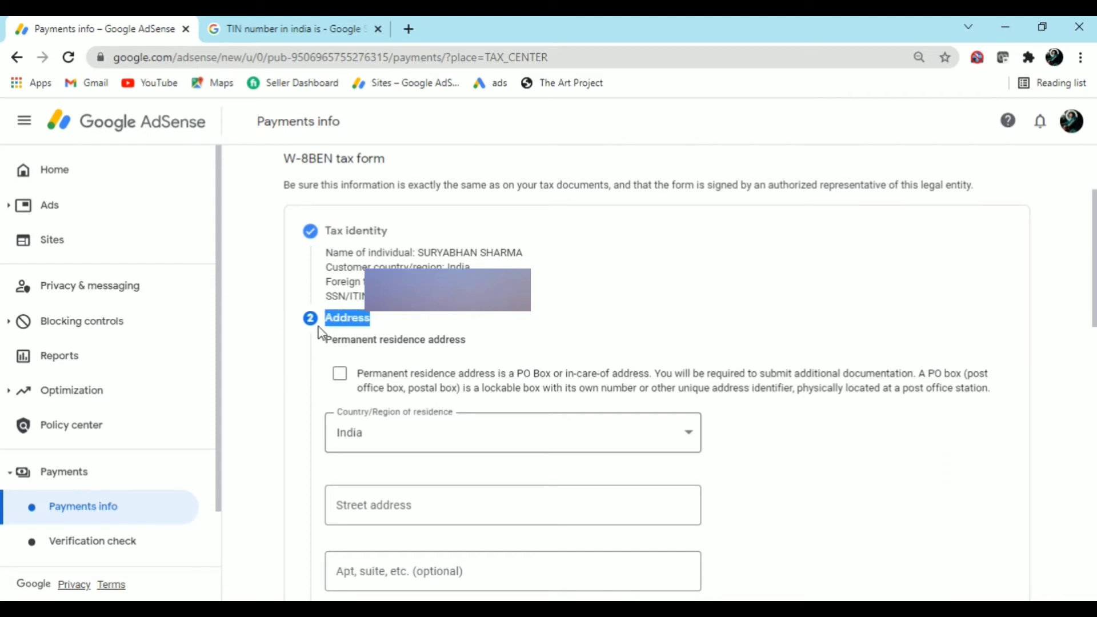
pyautogui.click(389, 352)
pyautogui.moveTo(467, 342); pyautogui.dragTo(330, 344)
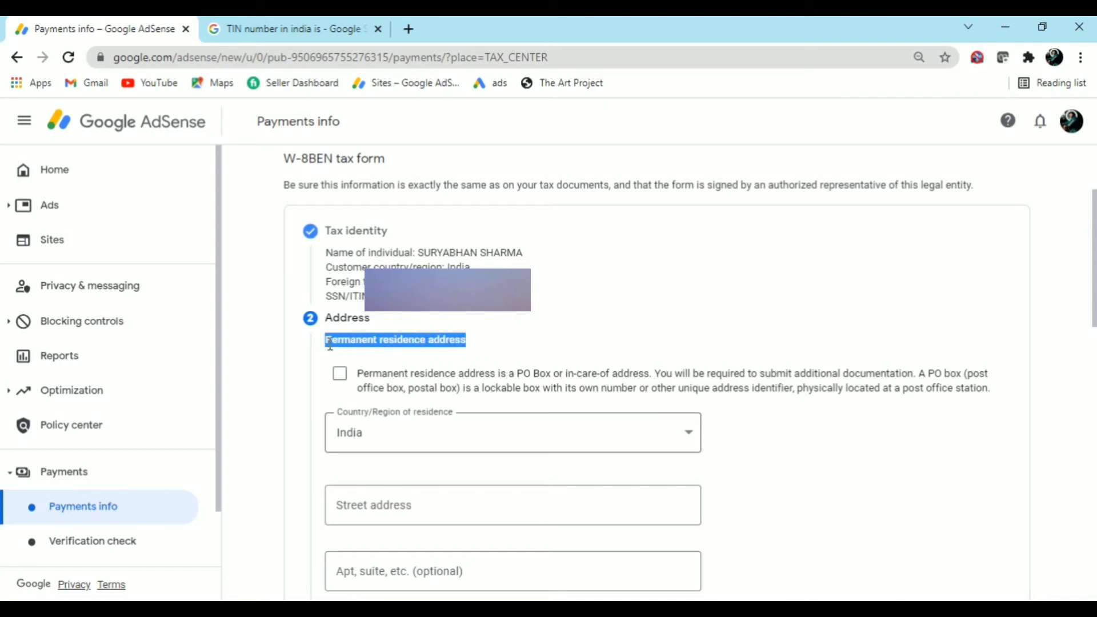
pyautogui.click(385, 368)
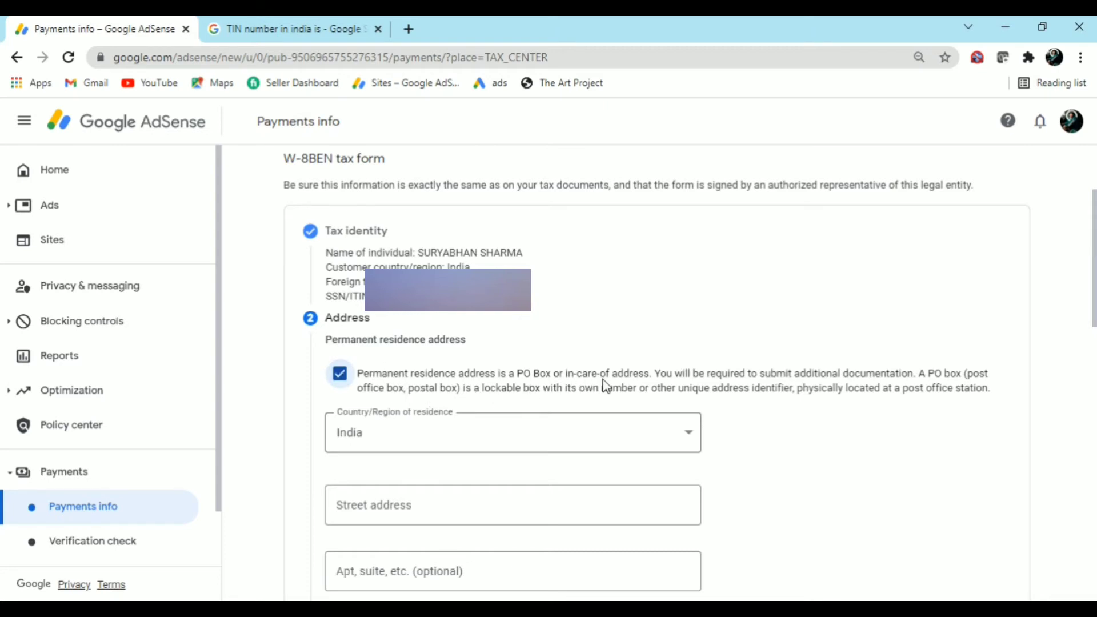
pyautogui.scroll(-3, 354, 390)
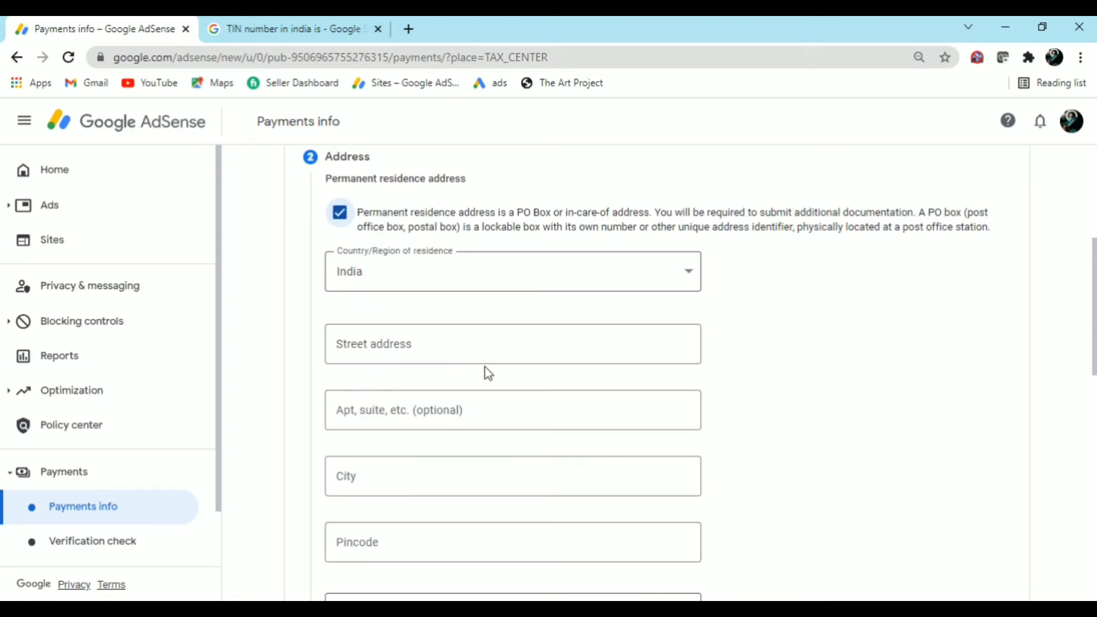
pyautogui.click(404, 350)
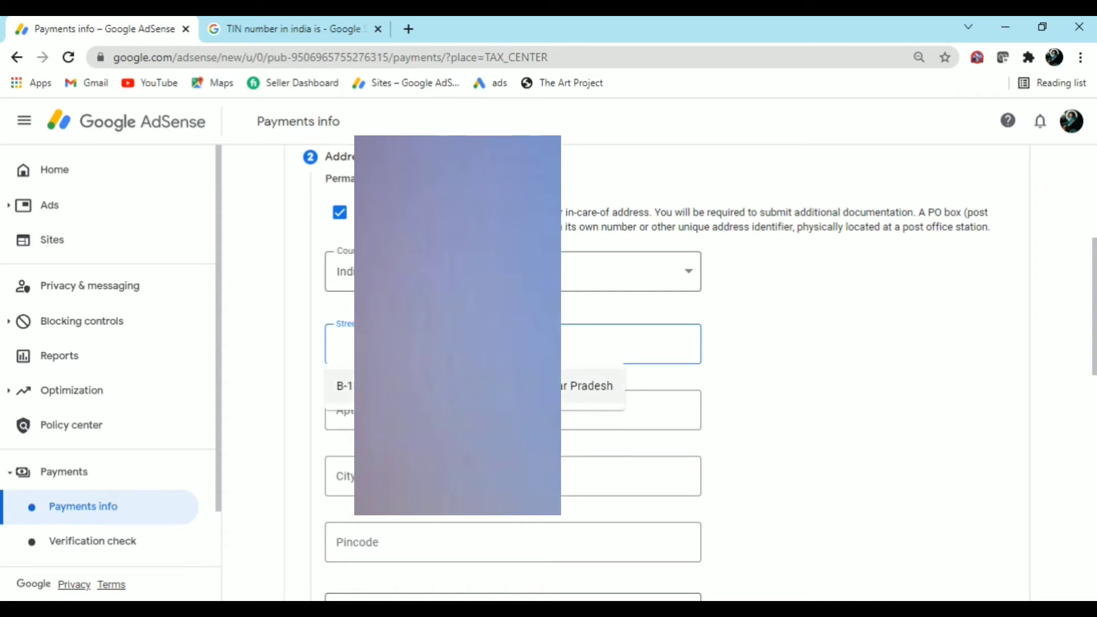
# Fill the permanent residence address from the saved autofill suggestion
pyautogui.press('Return')
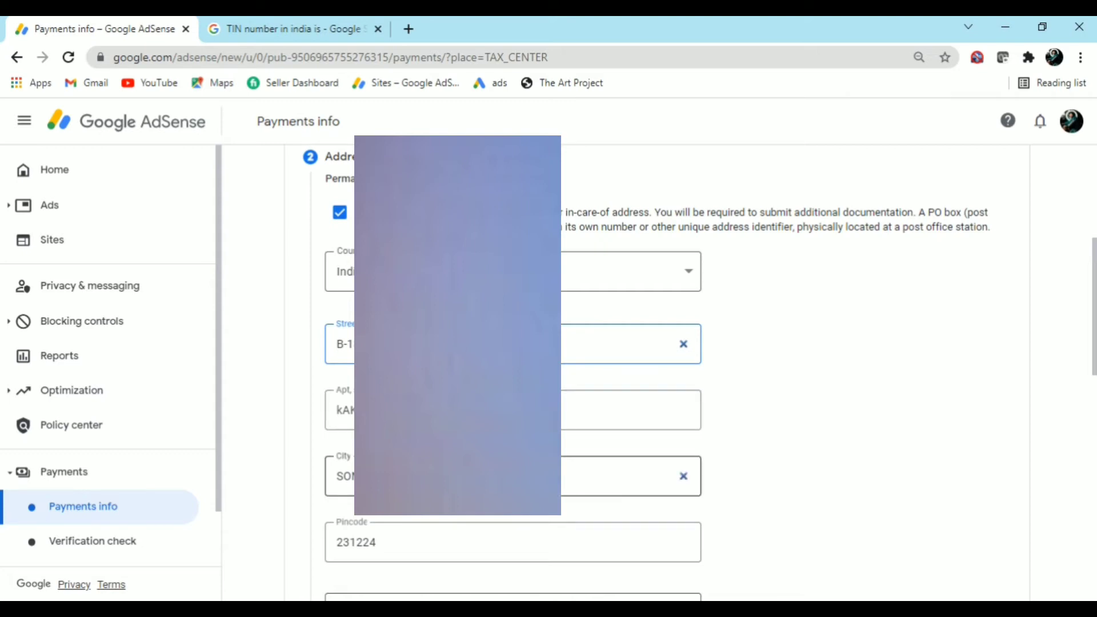
pyautogui.scroll(-1, 457, 475)
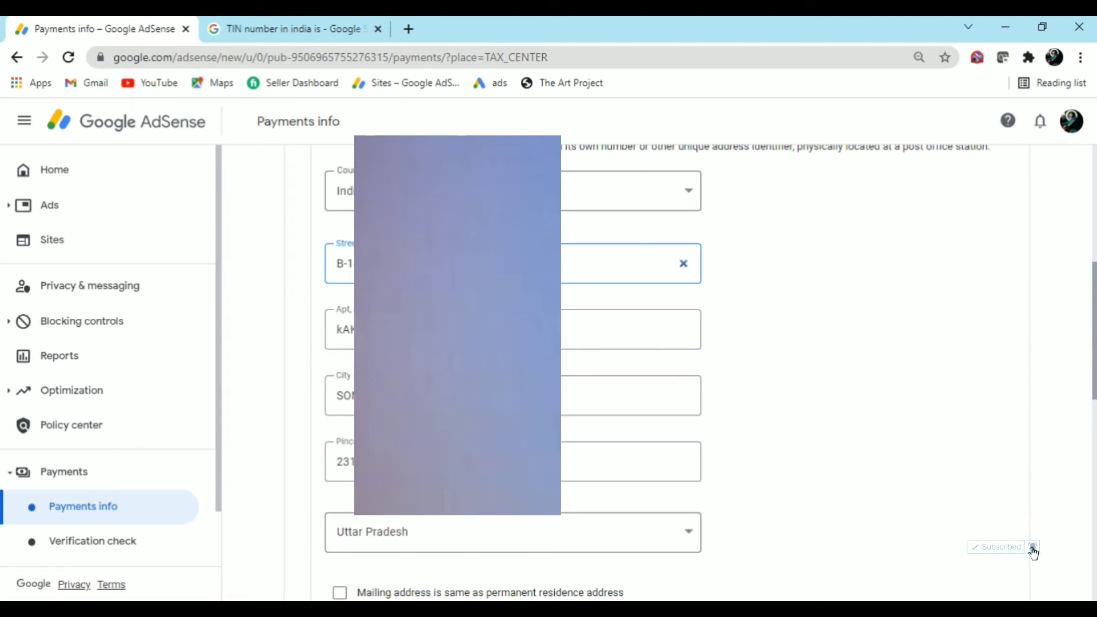
pyautogui.scroll(-8, 657, 372)
pyautogui.scroll(1, 514, 371)
pyautogui.scroll(1, 1061, 408)
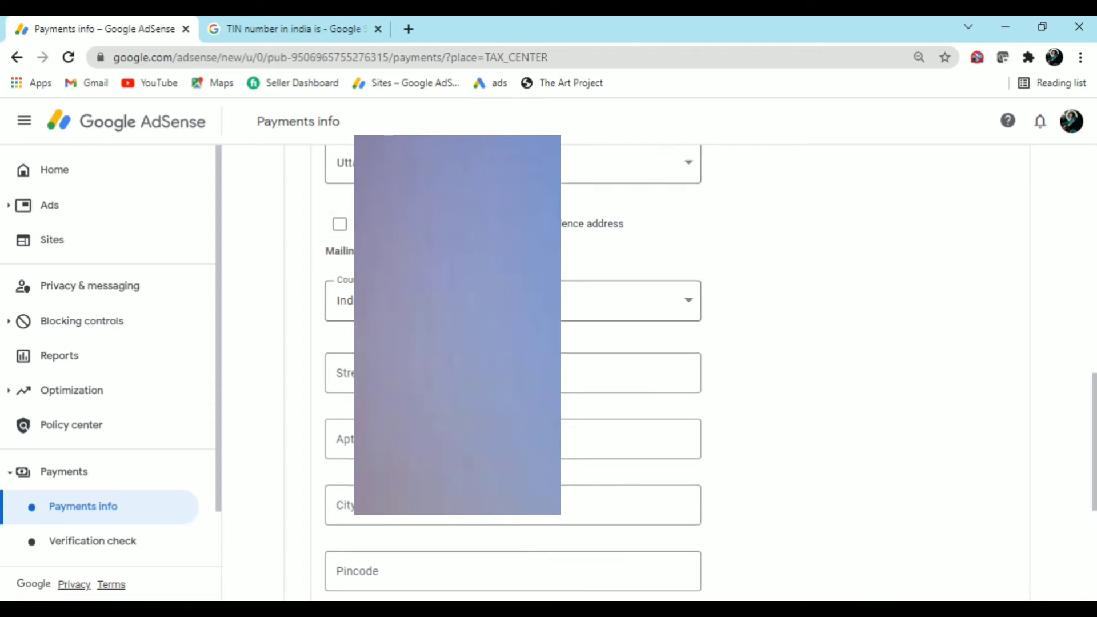
# Make the mailing address the same as the residence address and submit the Address step
pyautogui.moveTo(563, 224); pyautogui.dragTo(587, 241)
pyautogui.click(605, 233)
pyautogui.moveTo(514, 224); pyautogui.dragTo(624, 224)
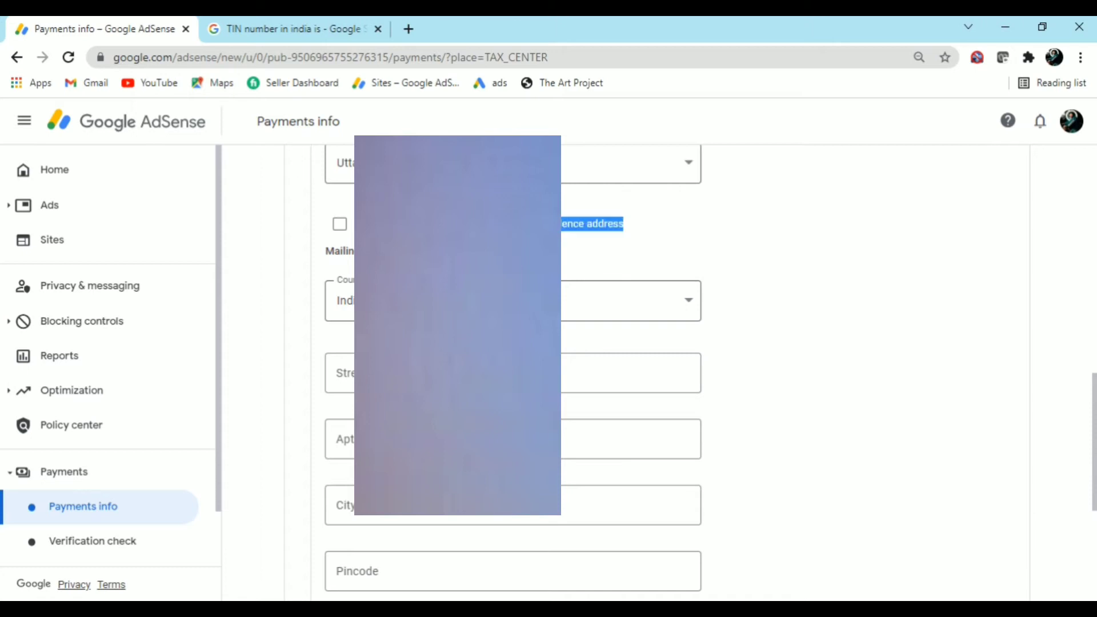
pyautogui.click(568, 244)
pyautogui.click(340, 225)
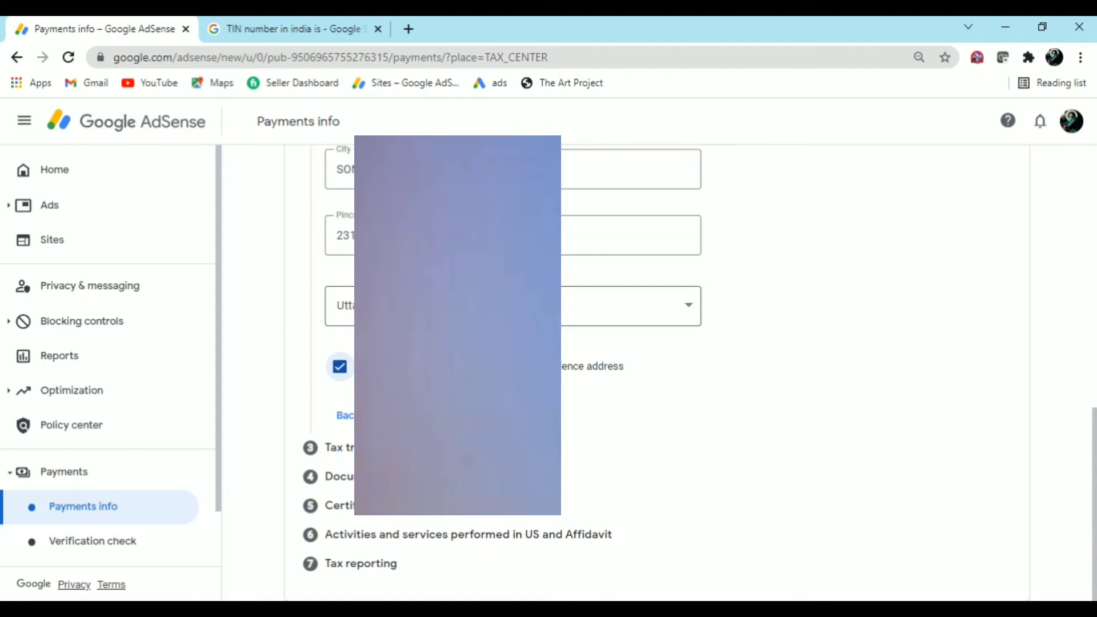
pyautogui.scroll(3, 657, 371)
pyautogui.scroll(-3, 657, 372)
pyautogui.click(429, 424)
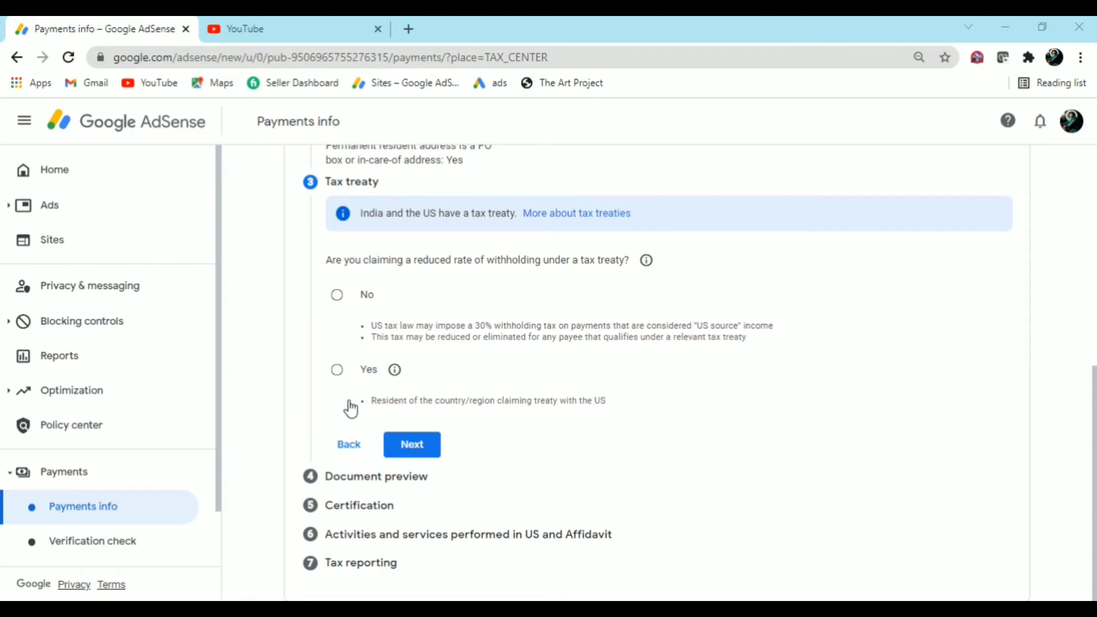
# Claim a reduced treaty withholding rate as a treaty resident of India
pyautogui.click(339, 371)
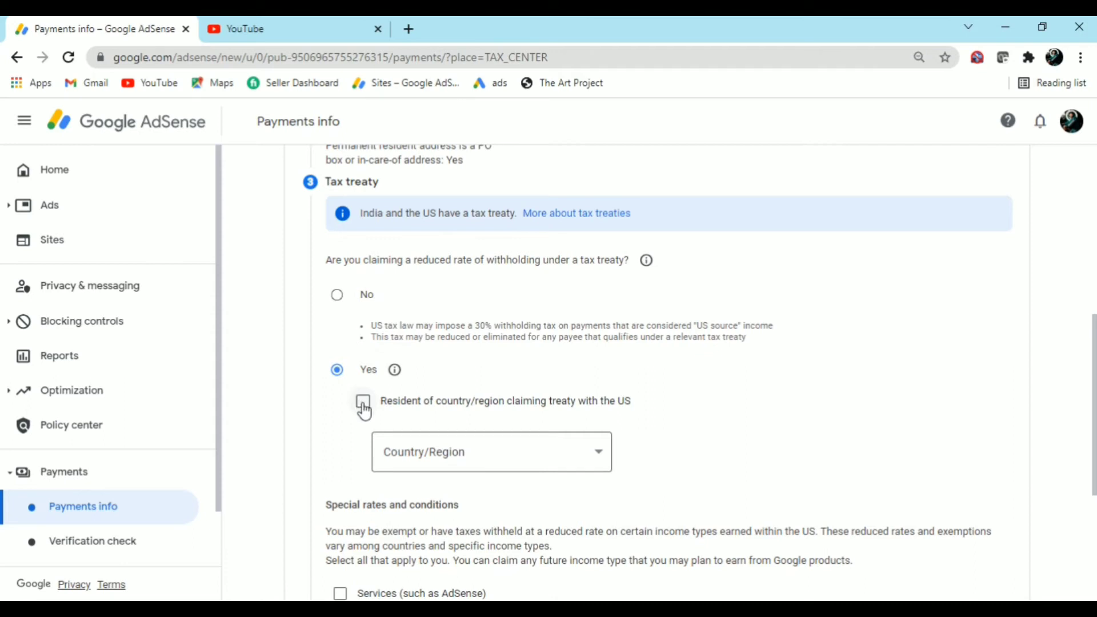
pyautogui.click(364, 403)
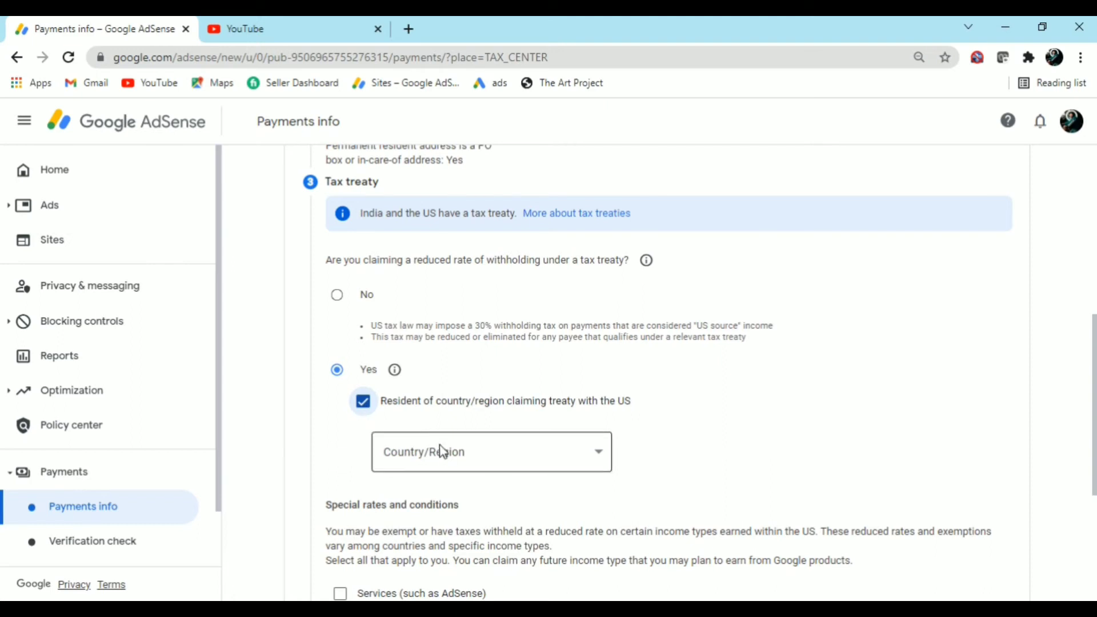
pyautogui.click(448, 460)
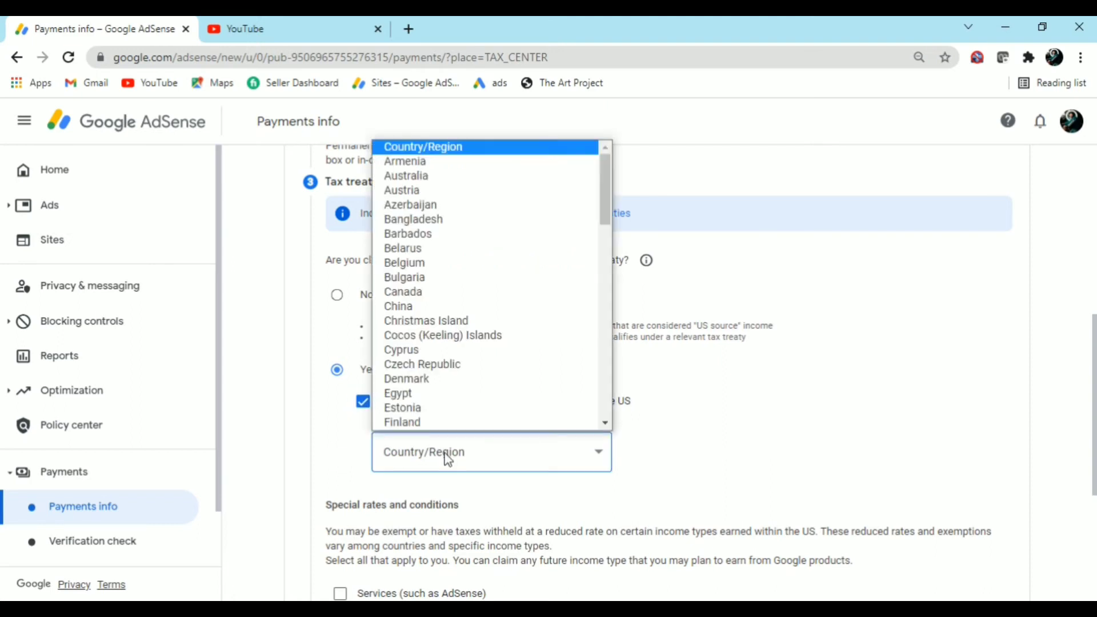
pyautogui.write('india')
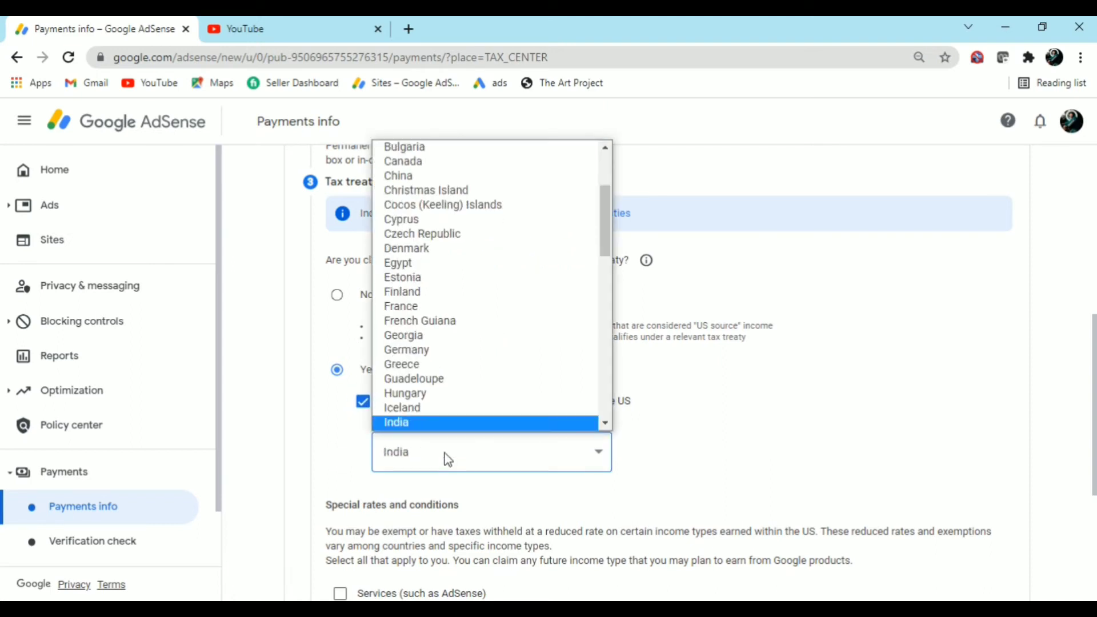
pyautogui.scroll(-1, 440, 429)
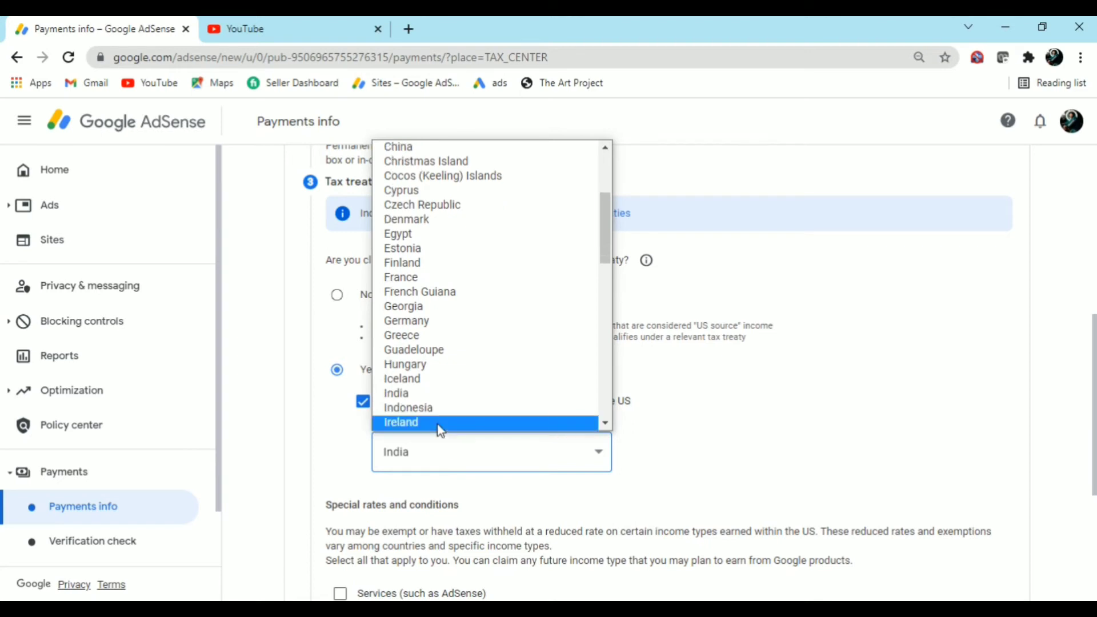
pyautogui.click(448, 400)
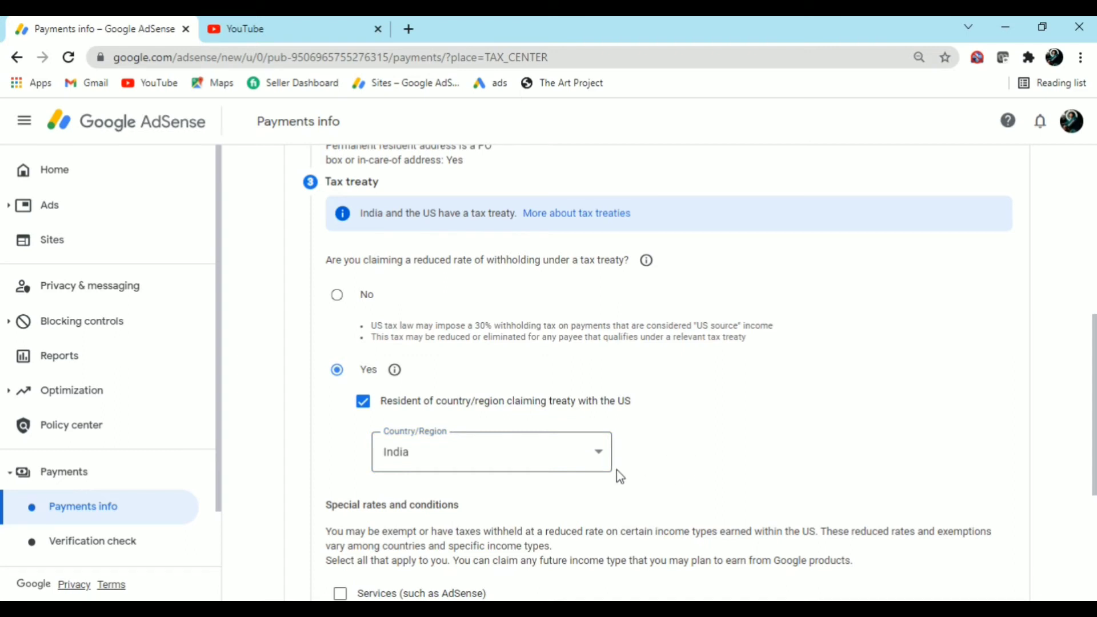
pyautogui.scroll(-4, 613, 478)
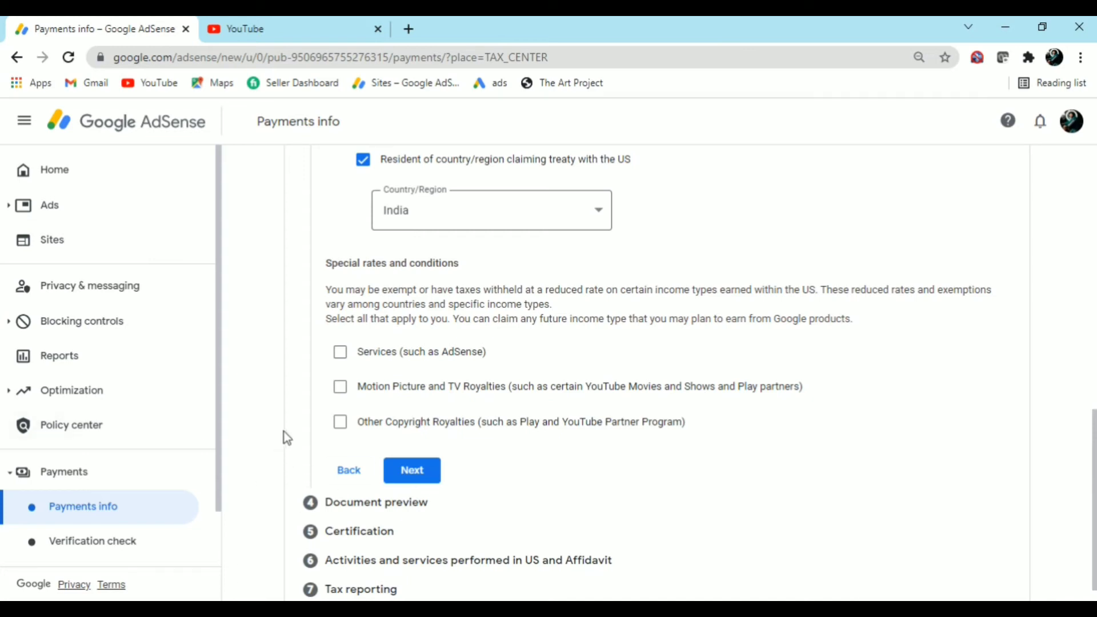
# Claim 0% for Services income under Article 7 paragraph 1 and confirm the treaty reason
pyautogui.click(340, 352)
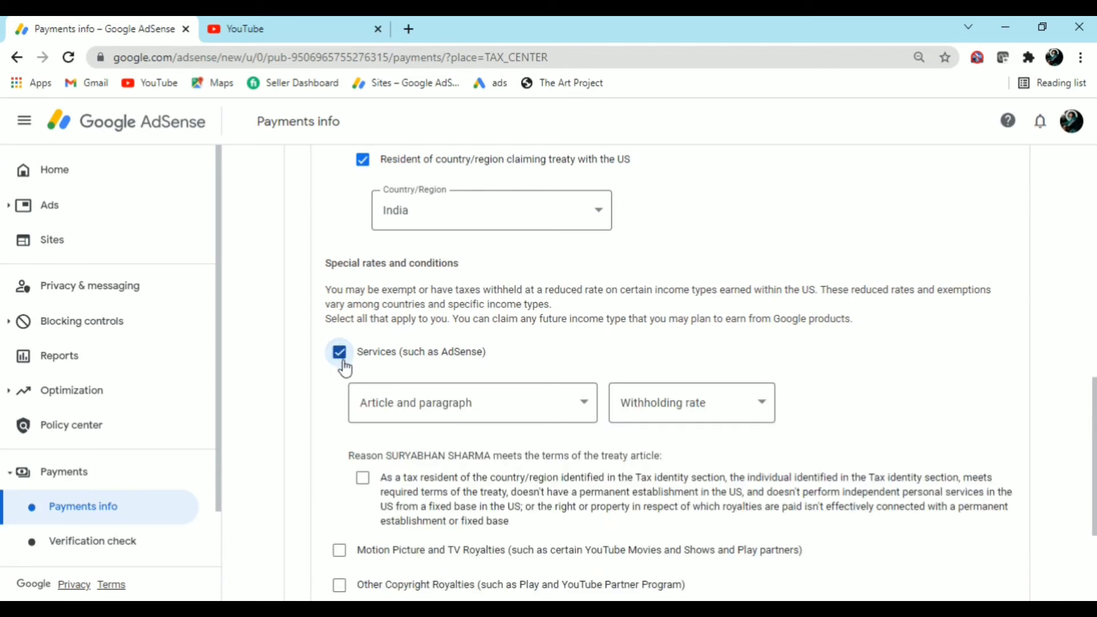
pyautogui.click(445, 411)
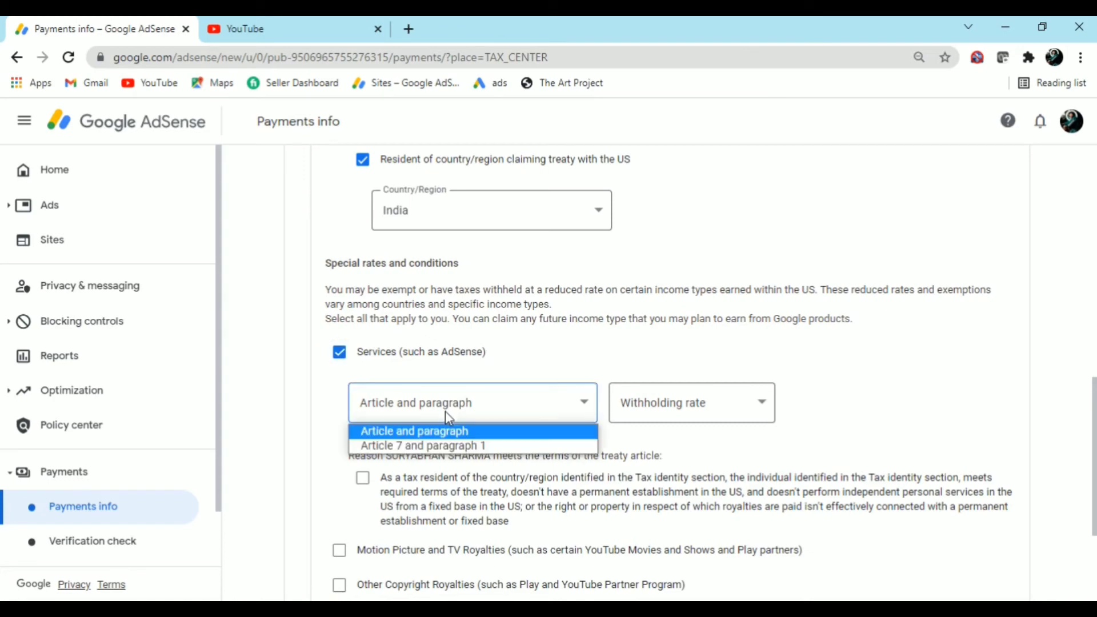
pyautogui.click(447, 447)
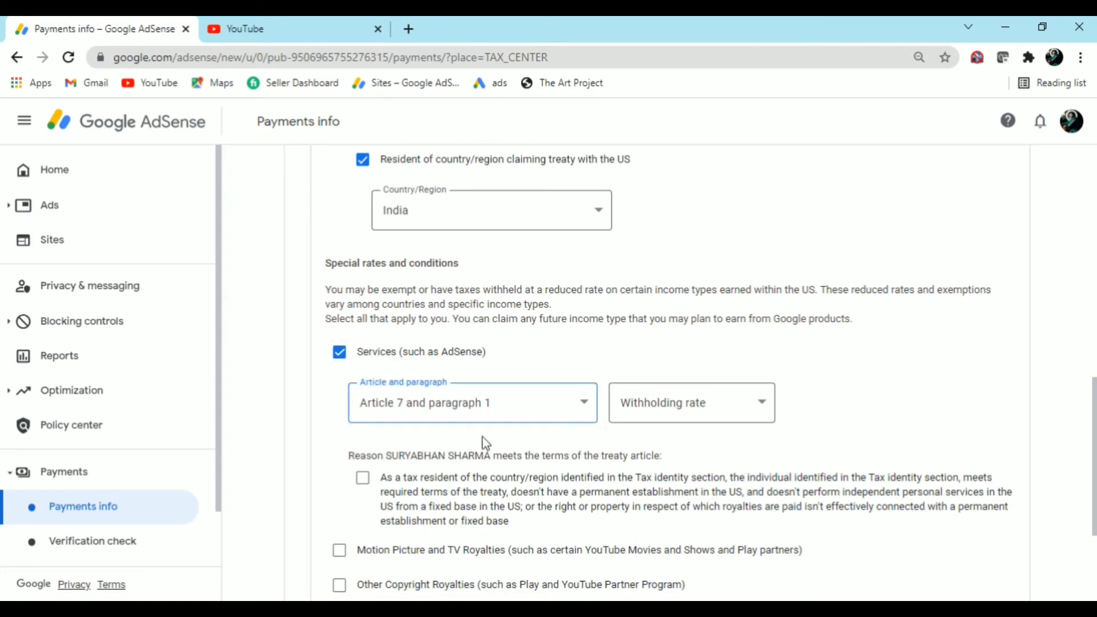
pyautogui.click(718, 421)
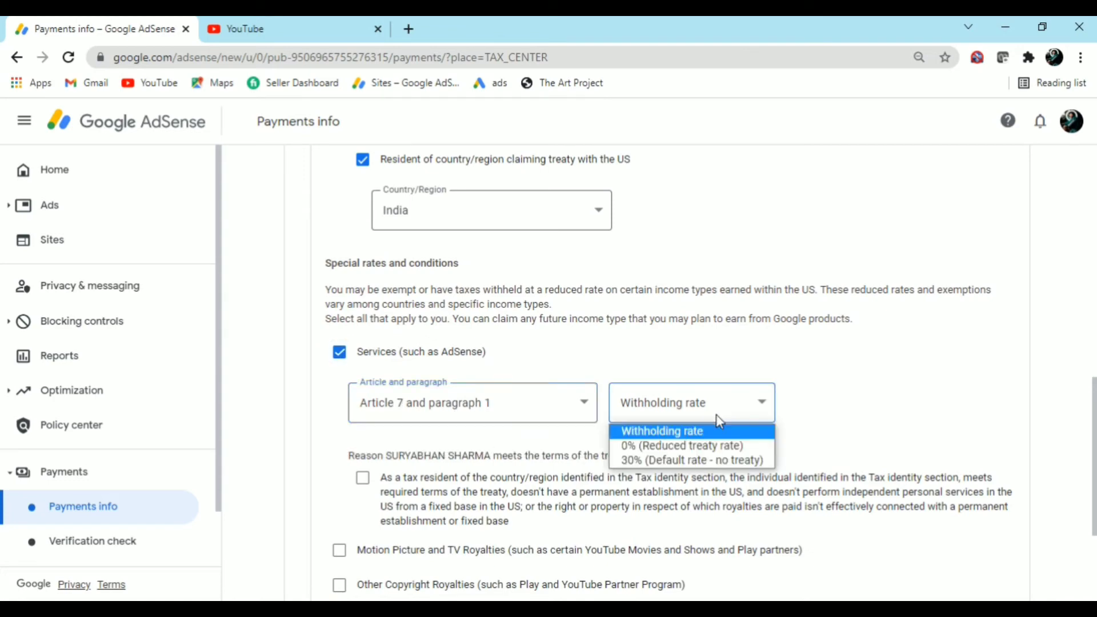
pyautogui.click(709, 451)
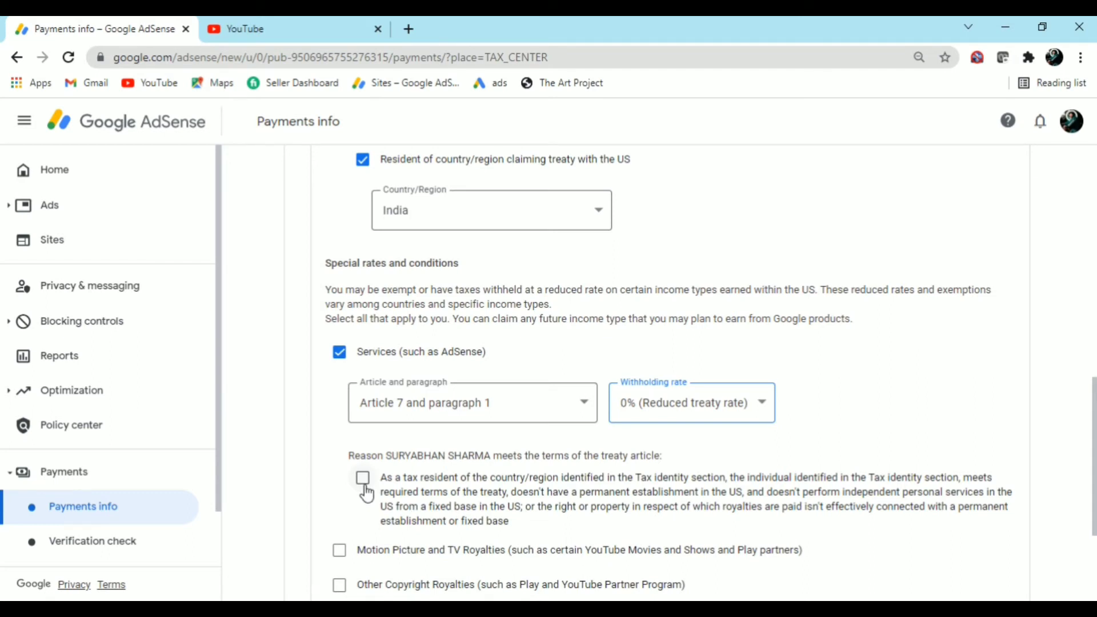
pyautogui.click(363, 478)
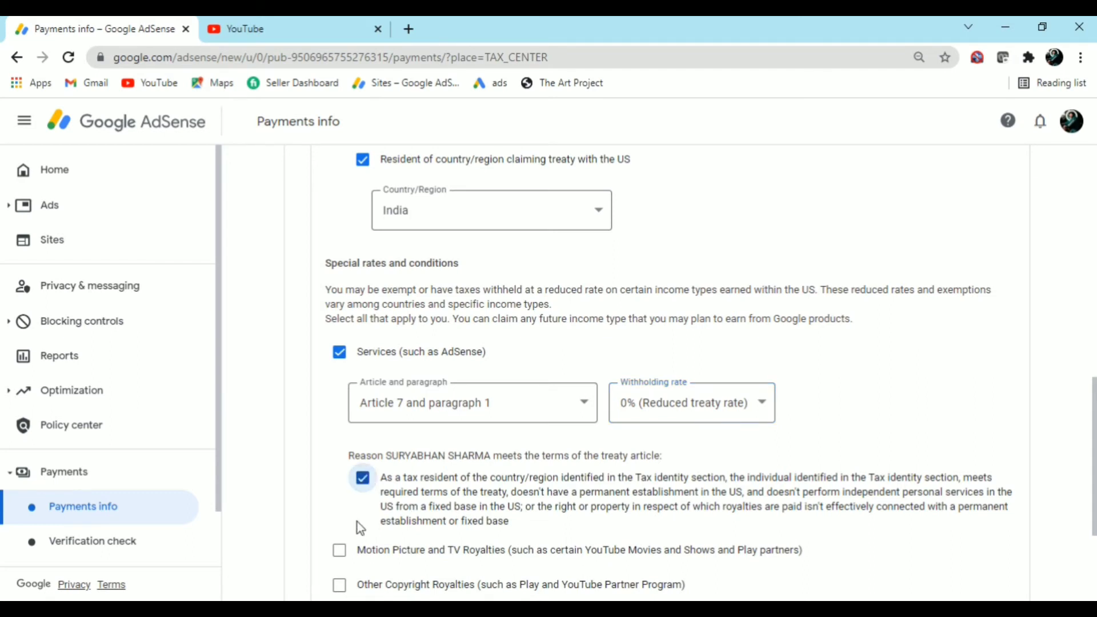
# Claim 15% for Motion Picture and TV Royalties under Article 12 paragraph 2A II, reason confirmed
pyautogui.scroll(-3, 358, 522)
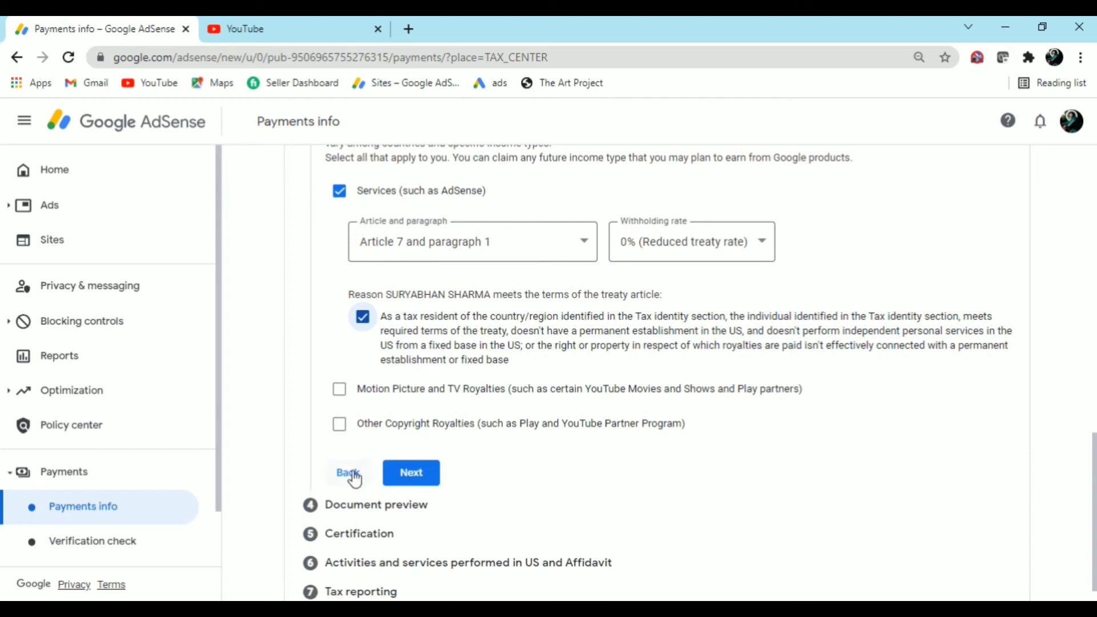
pyautogui.click(339, 395)
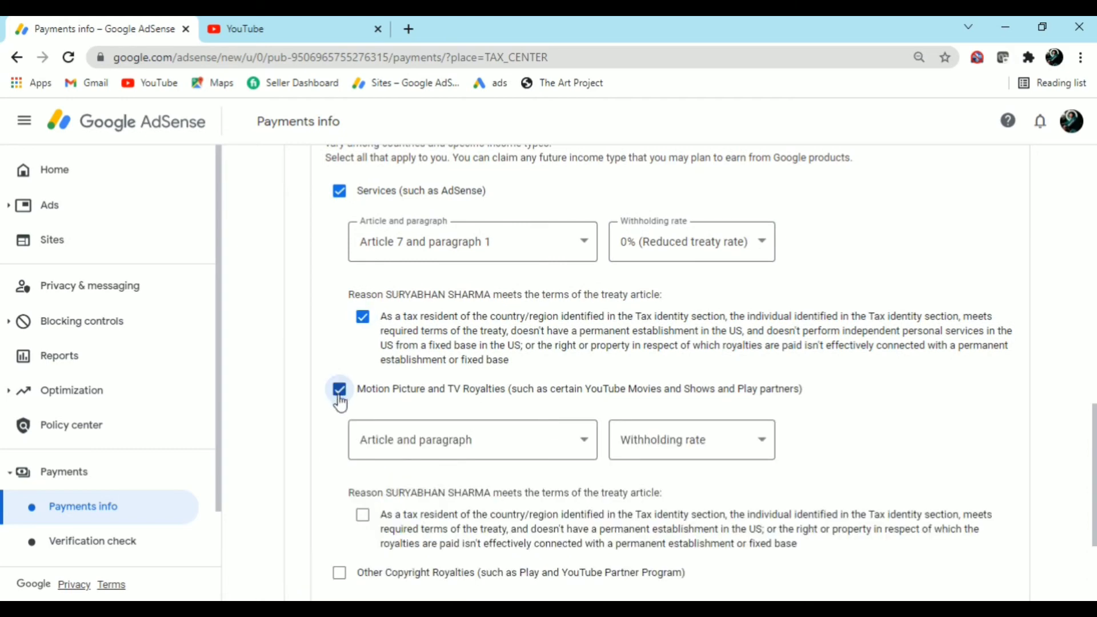
pyautogui.click(433, 454)
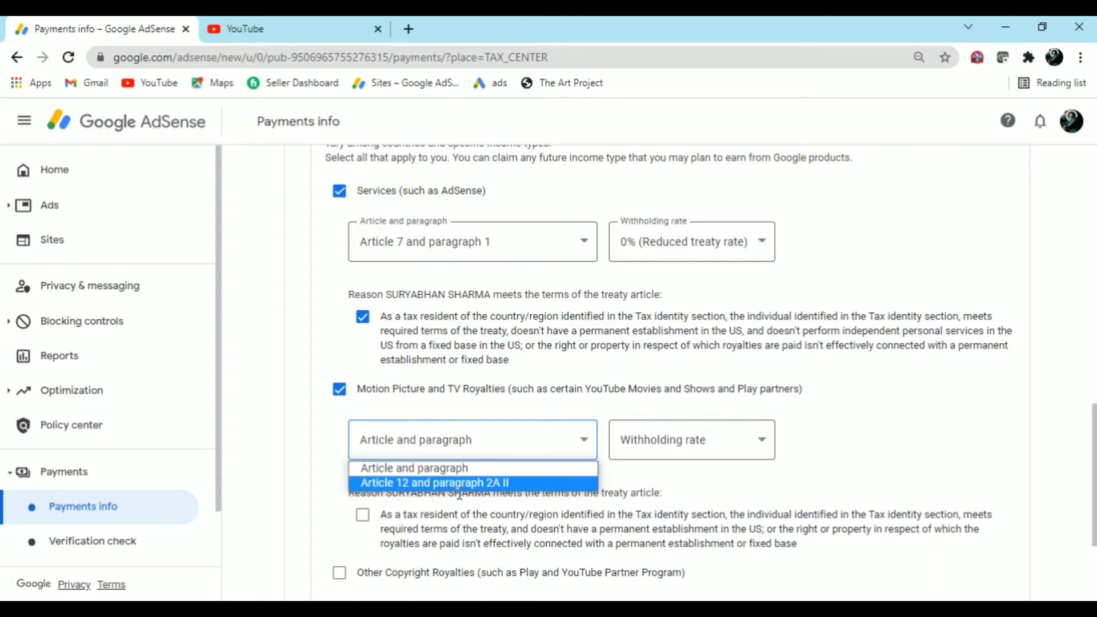
pyautogui.click(522, 492)
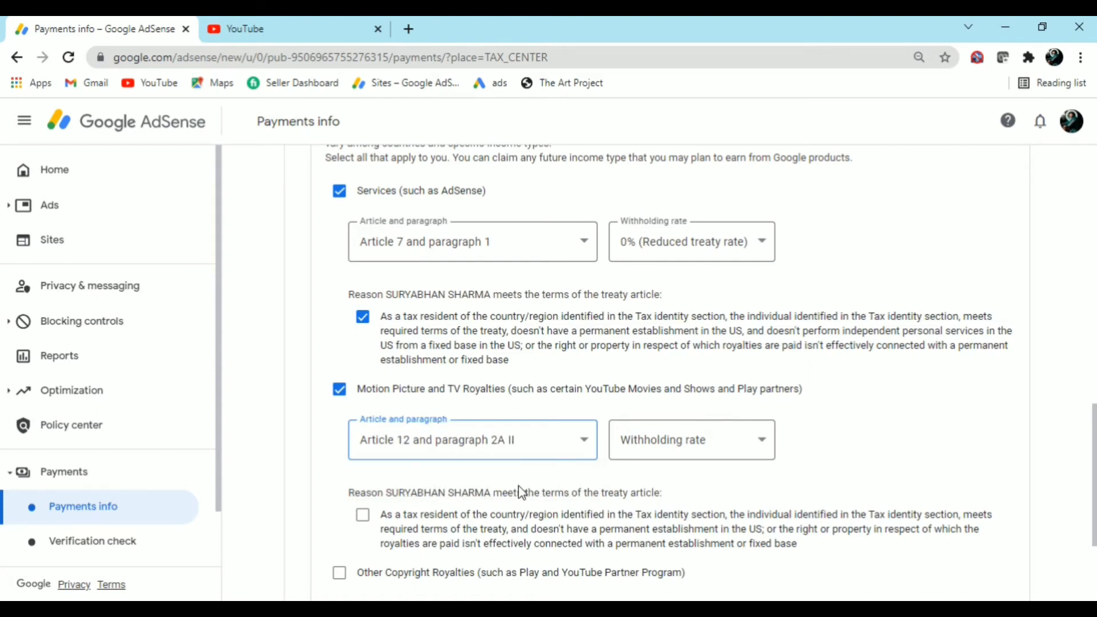
pyautogui.click(660, 447)
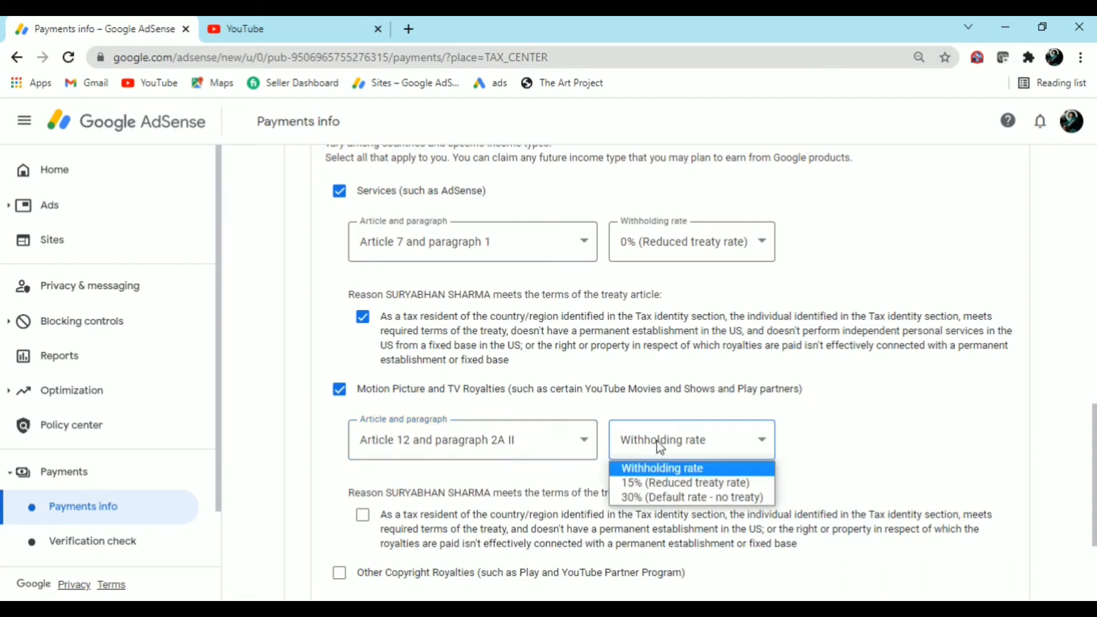
pyautogui.click(664, 484)
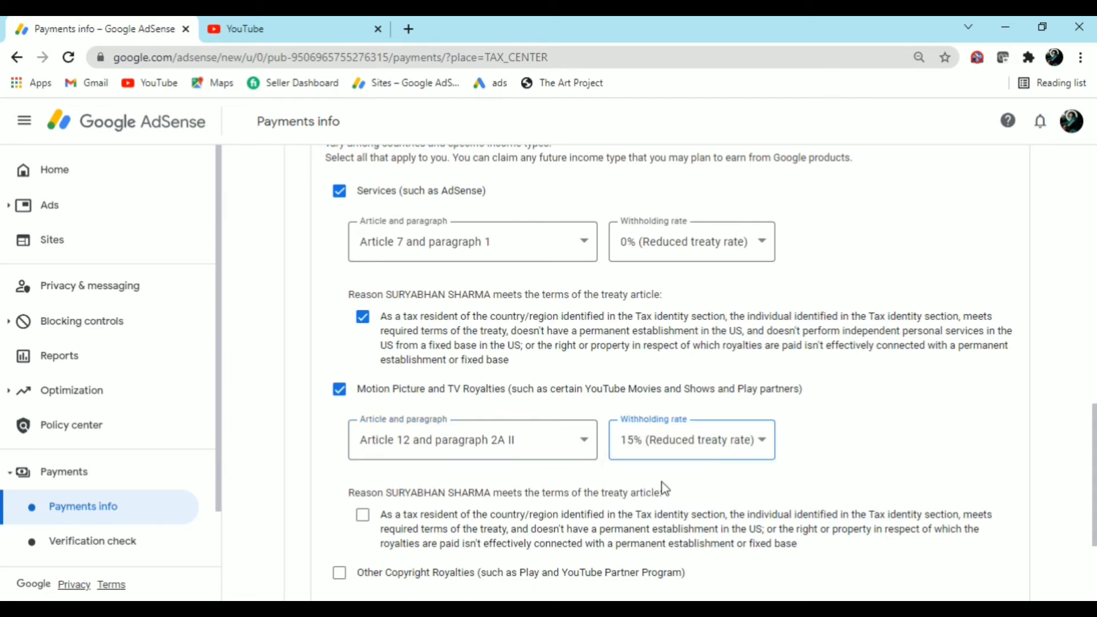
pyautogui.click(364, 517)
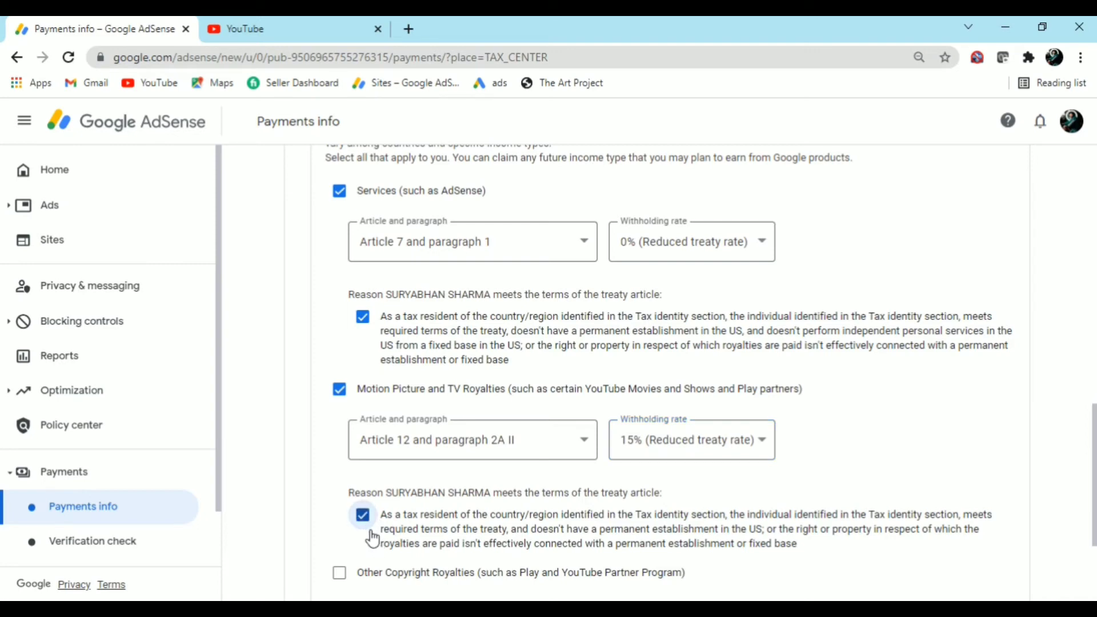
# Claim 15% for Other Copyright Royalties under Article 12 paragraph 2A II, confirm, and continue
pyautogui.scroll(-2, 371, 537)
pyautogui.click(342, 493)
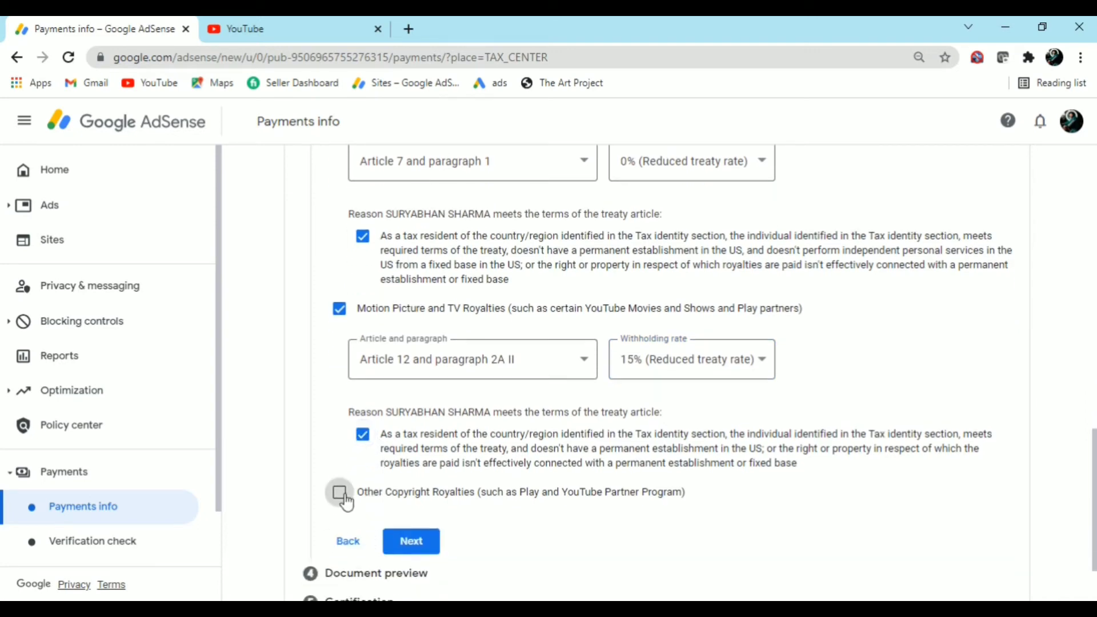
pyautogui.scroll(-2, 352, 520)
pyautogui.scroll(-2, 355, 520)
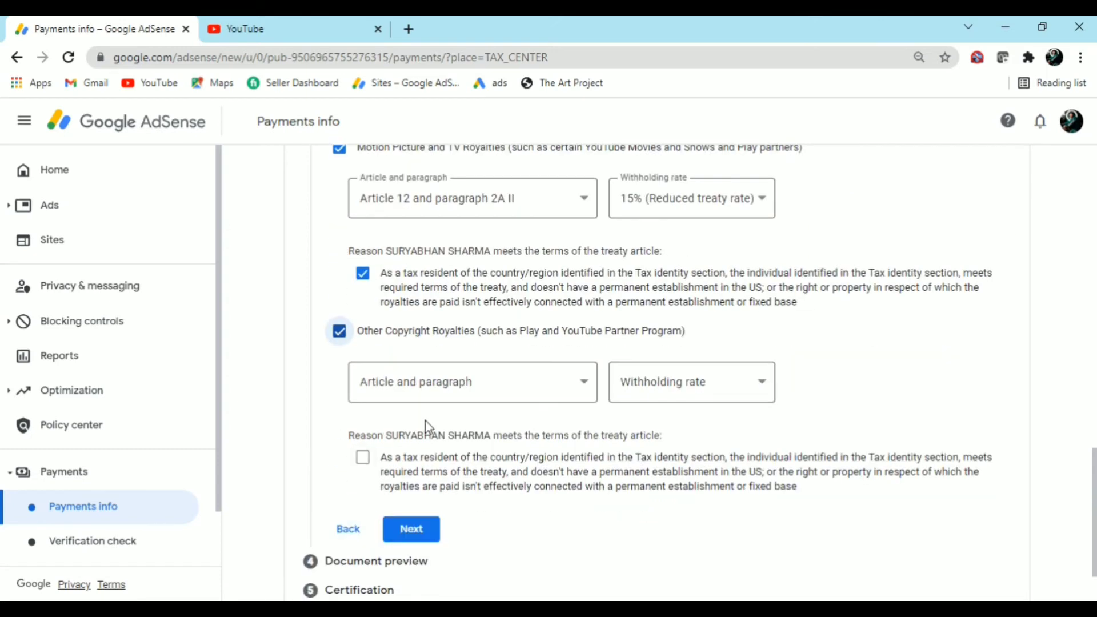
pyautogui.click(440, 399)
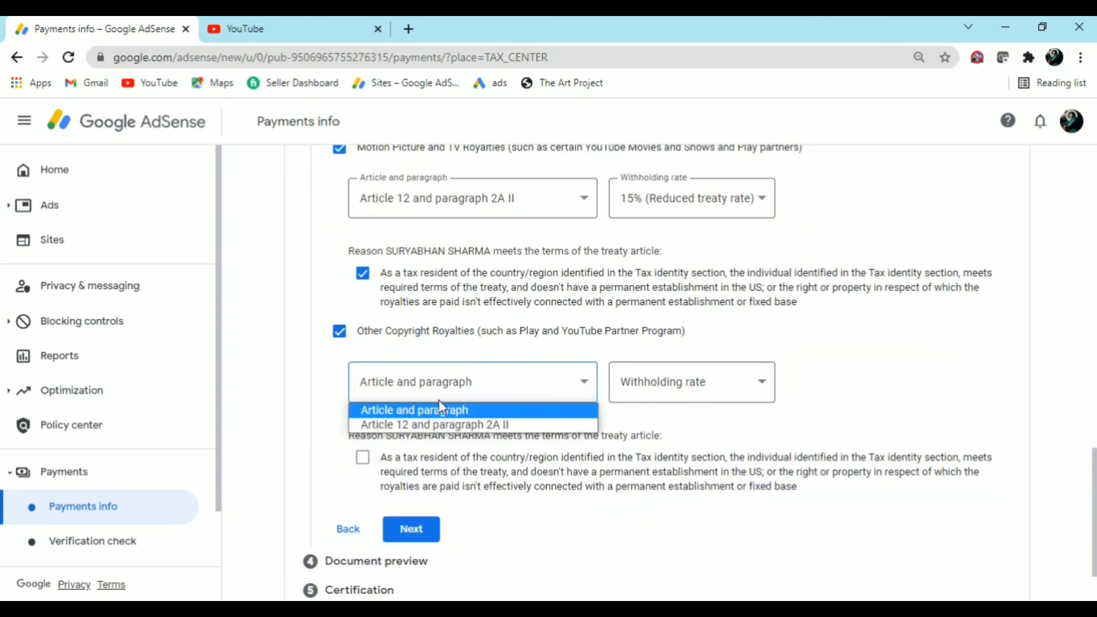
pyautogui.click(449, 424)
pyautogui.click(636, 397)
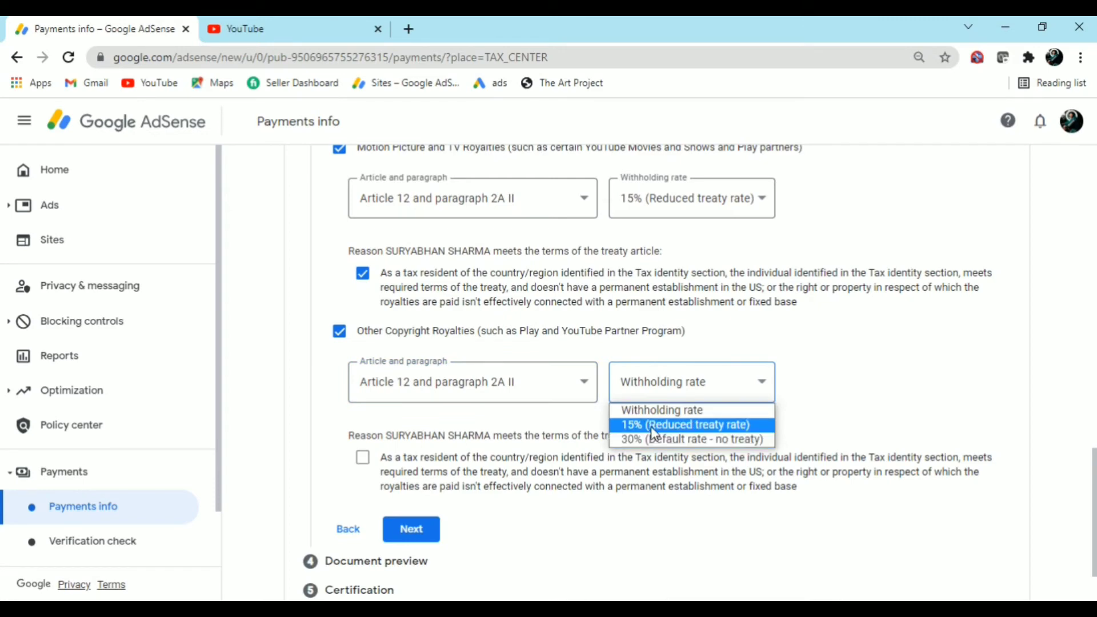
pyautogui.click(653, 427)
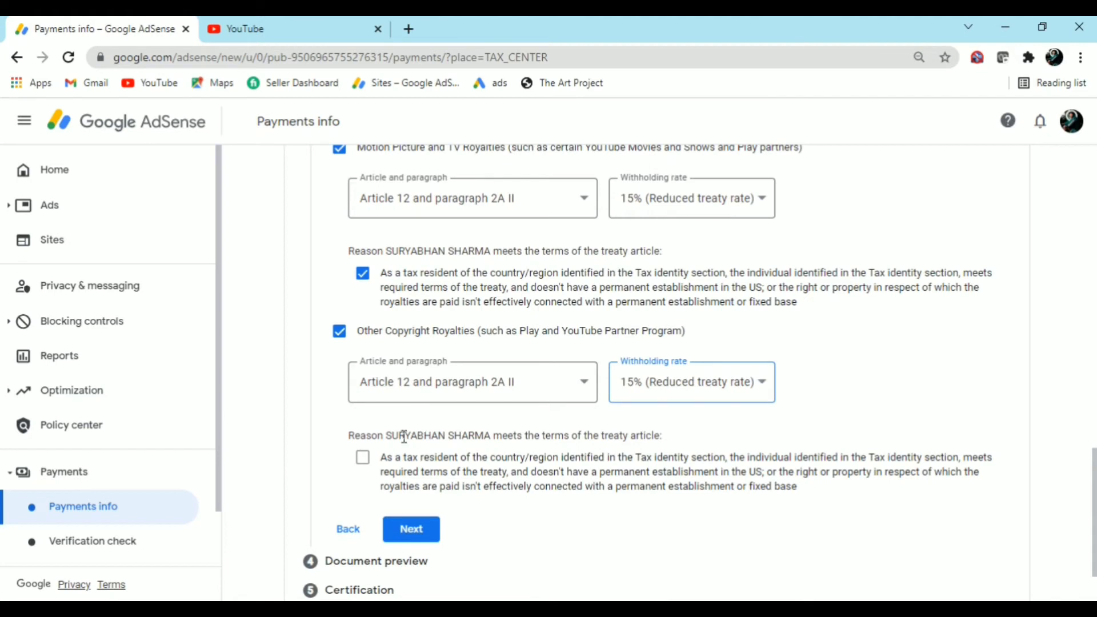
pyautogui.click(363, 459)
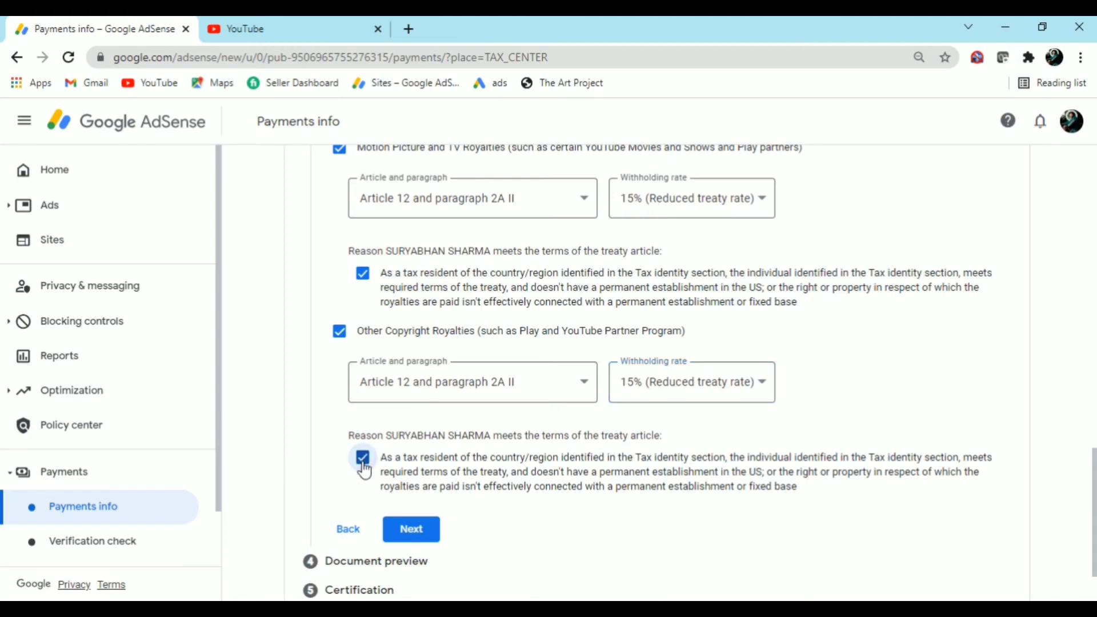
pyautogui.click(421, 540)
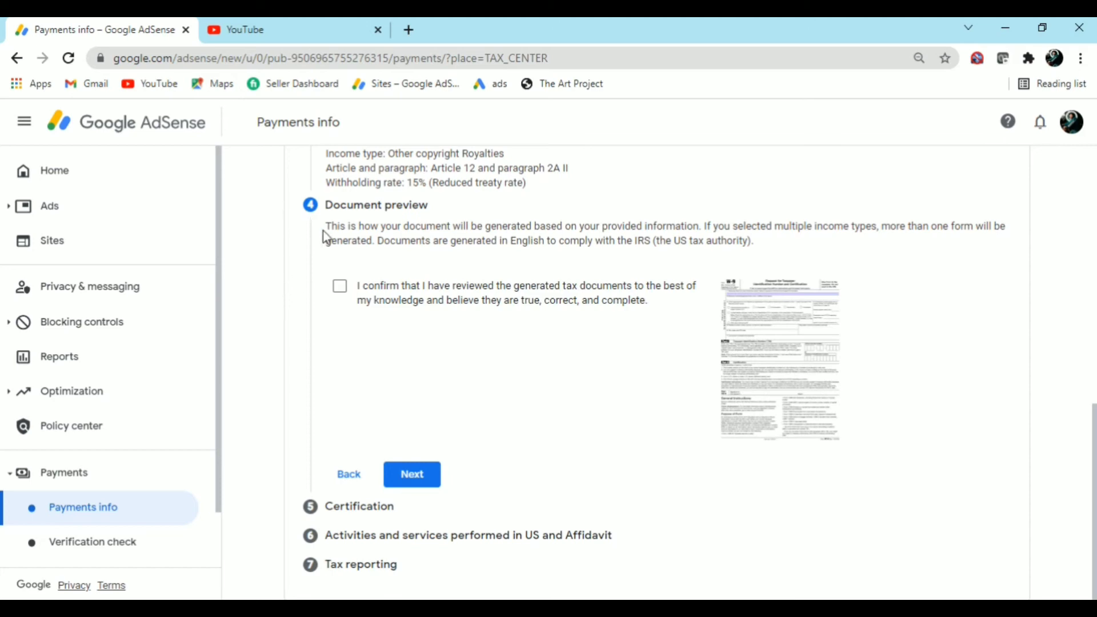
# Confirm the generated tax documents were reviewed and proceed to certification
pyautogui.click(344, 288)
pyautogui.click(416, 485)
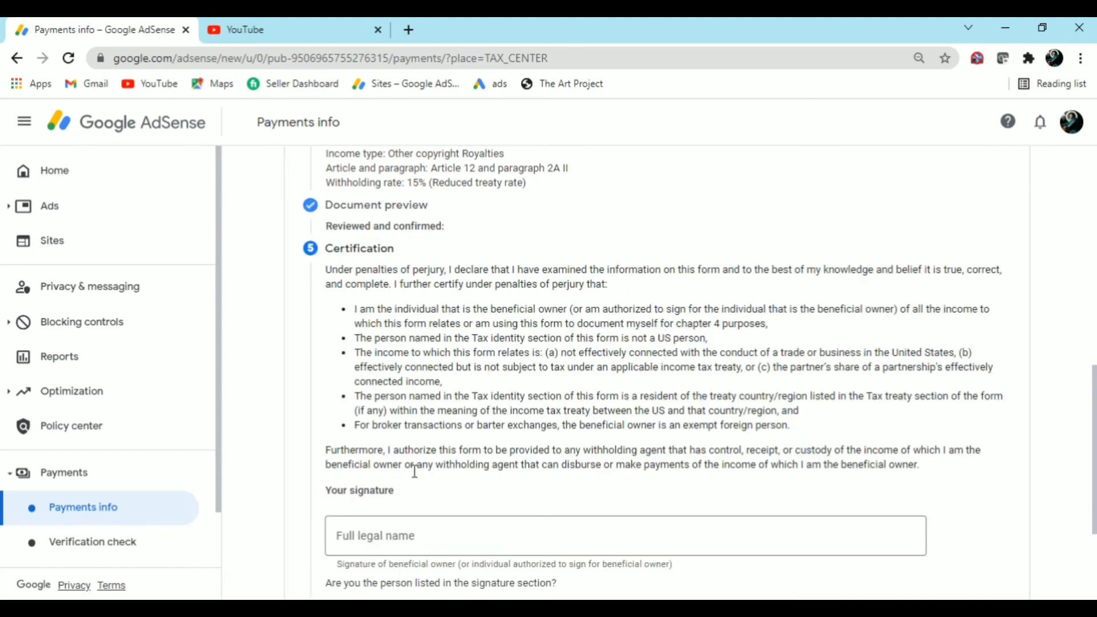
pyautogui.scroll(-3, 414, 472)
# Sign with your full legal name as the person listed on the form, then continue
pyautogui.click(403, 357)
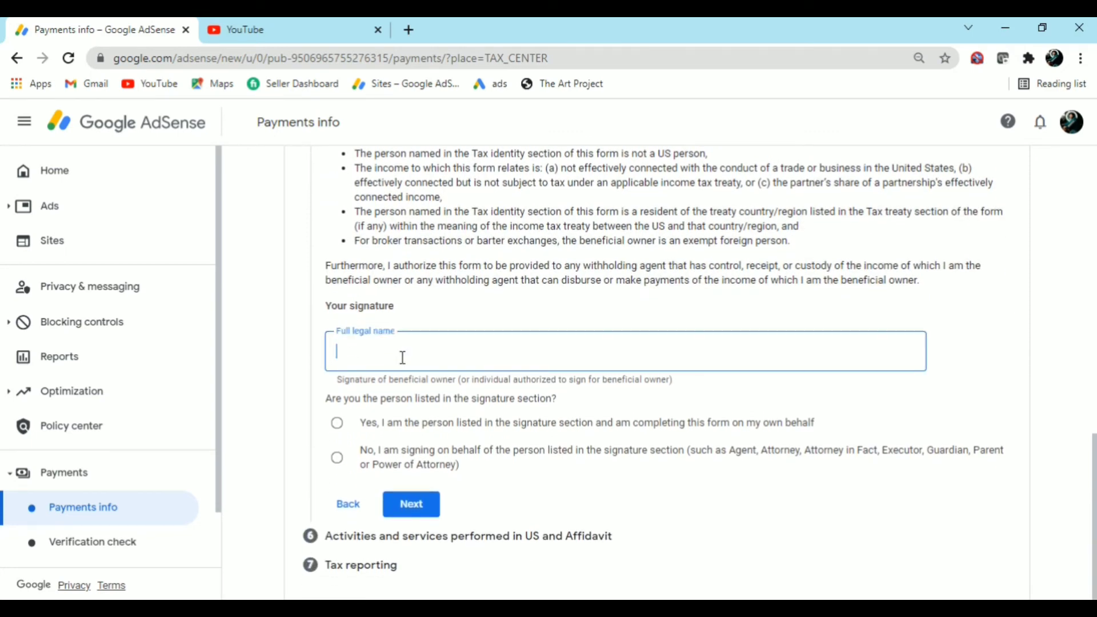
pyautogui.write('SURYAD')
pyautogui.press('BackSpace')
pyautogui.write('BHAN         SHA')
pyautogui.press('BackSpace')
pyautogui.press('BackSpace')
pyautogui.press('BackSpace')
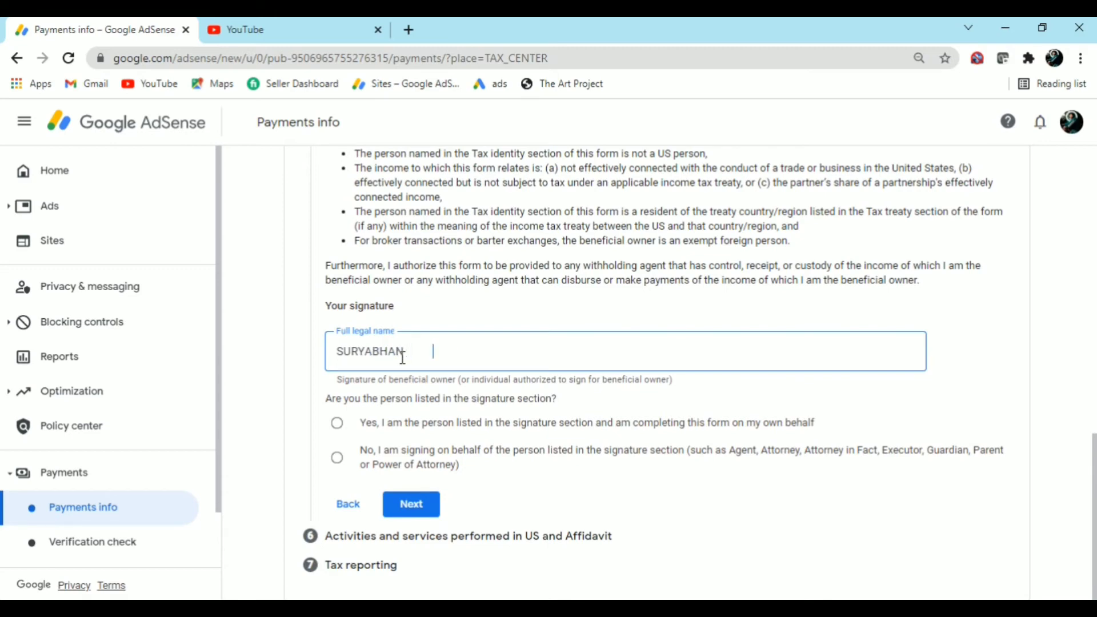
pyautogui.press('BackSpace')
pyautogui.press('BackSpace')
pyautogui.press('BackSpace')
pyautogui.press('BackSpace')
pyautogui.press('BackSpace')
pyautogui.press('BackSpace')
pyautogui.press('BackSpace')
pyautogui.press('BackSpace')
pyautogui.press('BackSpace')
pyautogui.write('SHARMA')
pyautogui.click(337, 426)
pyautogui.click(405, 512)
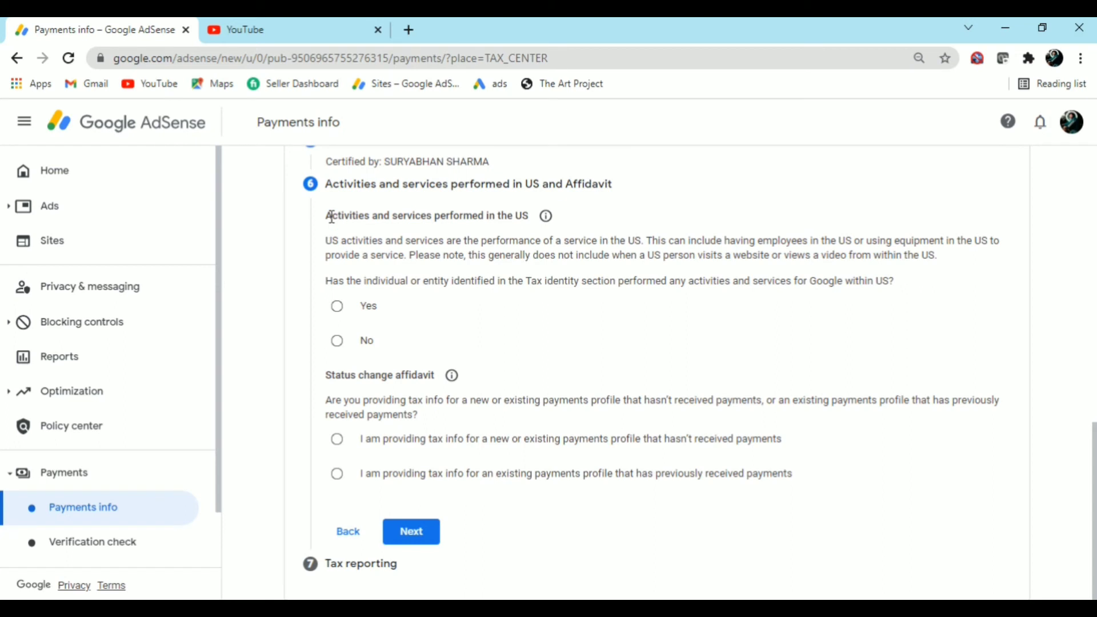
# Answer No to performing services in the US and certify services are performed outside it
pyautogui.moveTo(330, 216); pyautogui.dragTo(529, 240)
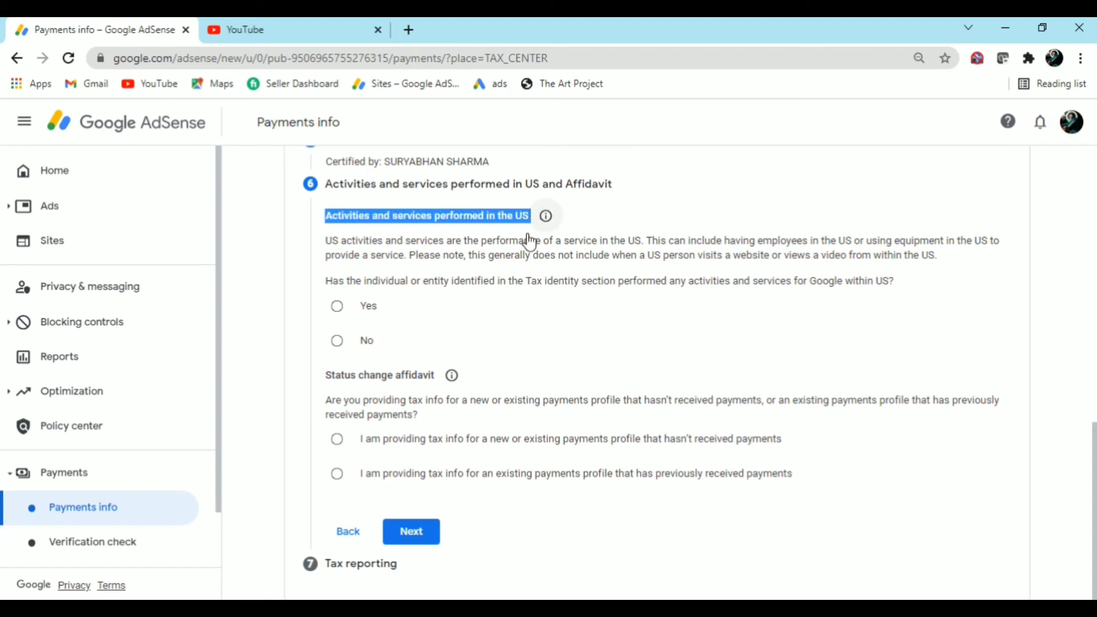
pyautogui.click(342, 348)
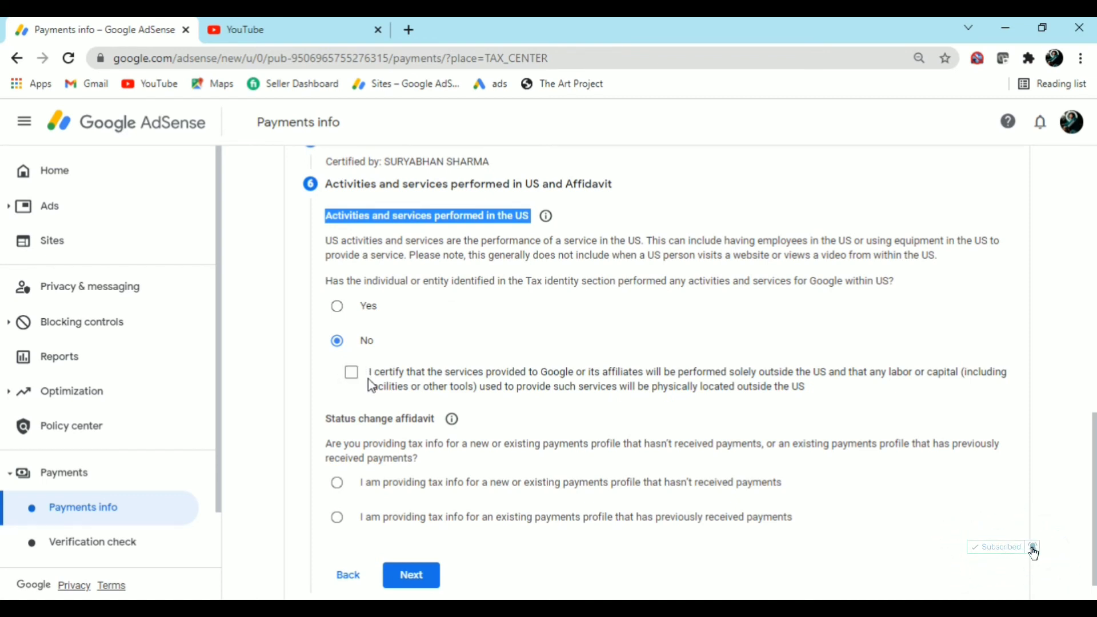
pyautogui.click(352, 375)
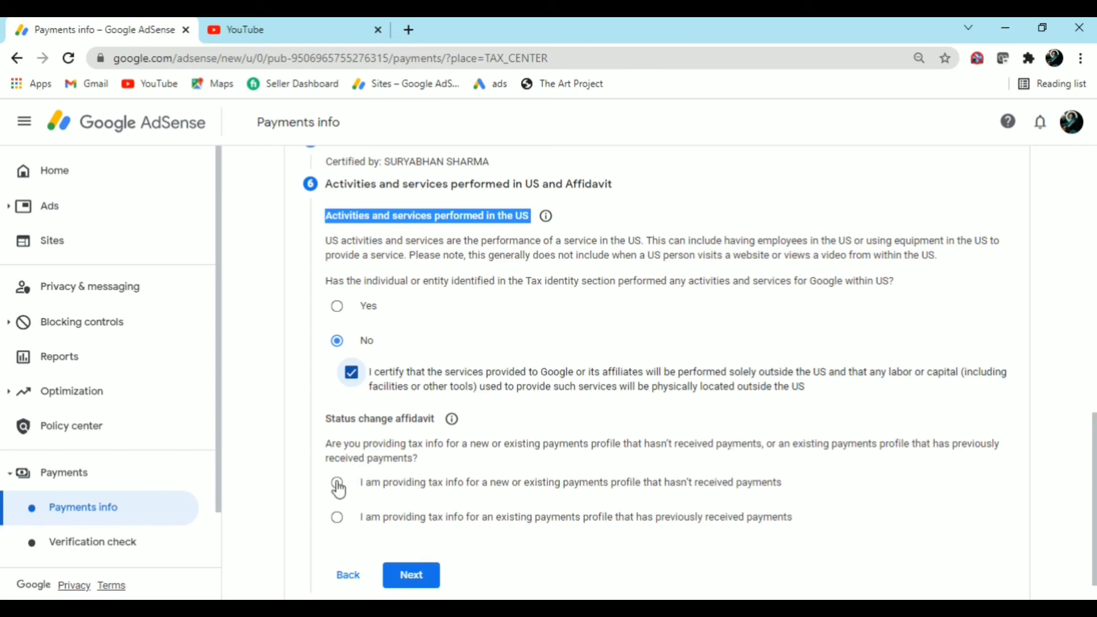
# Declare the payments profile is new or existing and hasn't received payments
pyautogui.click(338, 484)
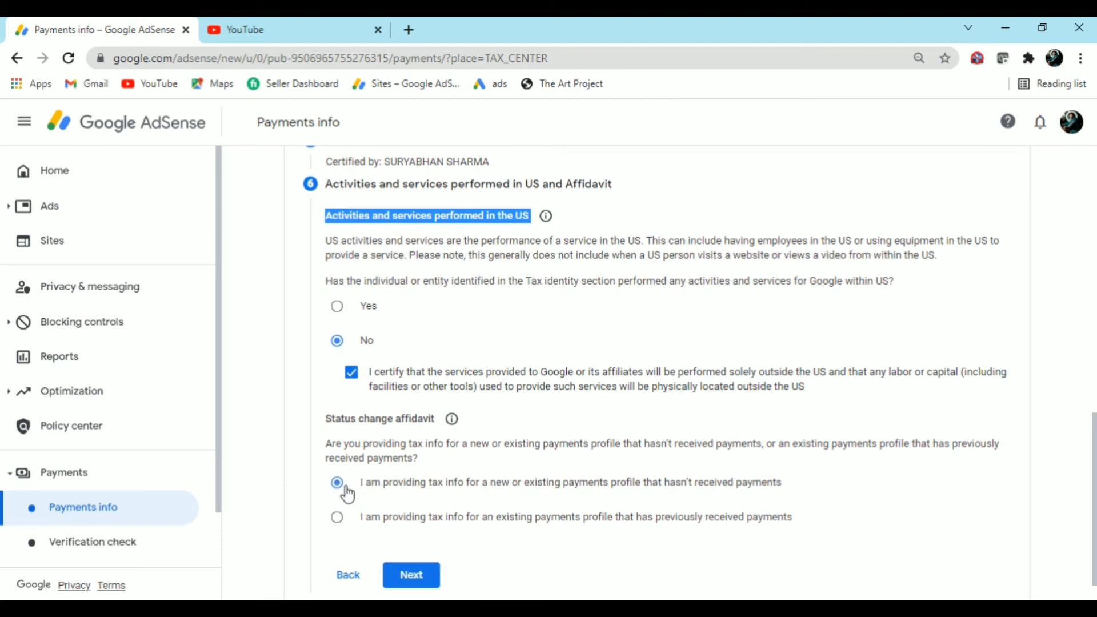
pyautogui.moveTo(665, 484); pyautogui.dragTo(783, 499)
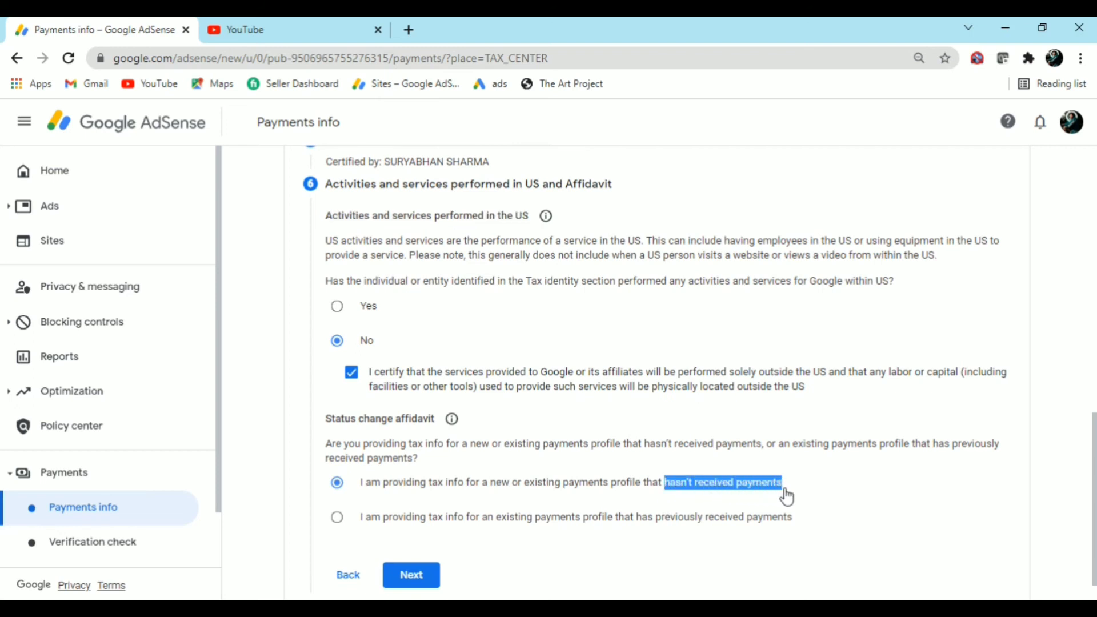
pyautogui.click(707, 501)
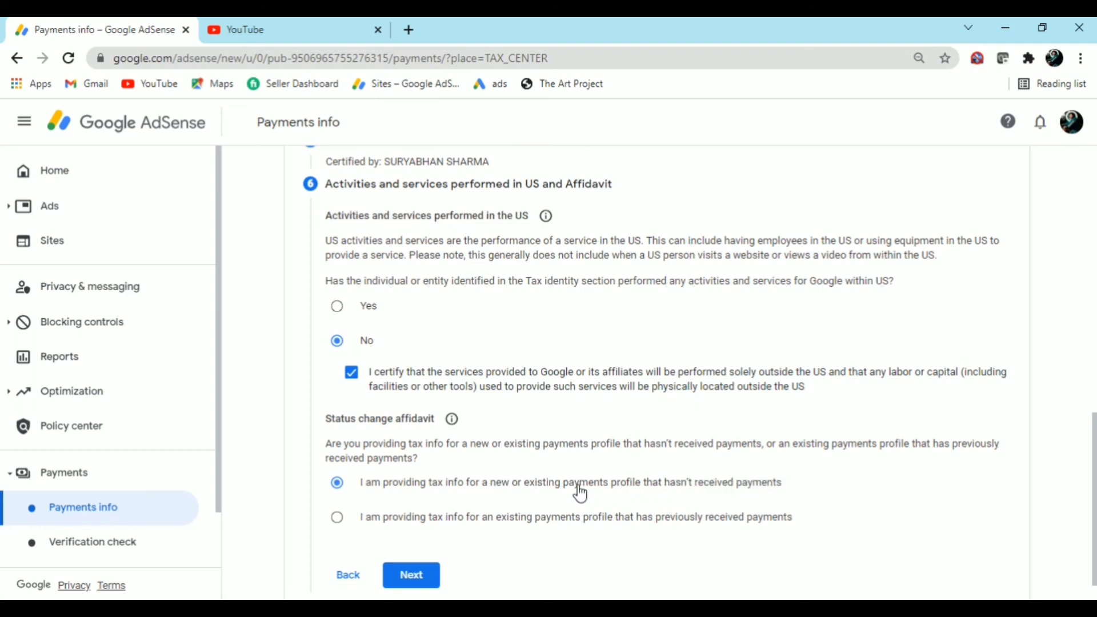
pyautogui.moveTo(491, 490); pyautogui.dragTo(793, 497)
pyautogui.click(794, 497)
# Keep Go paperless, accept the paperless delivery agreement, and submit the W-8BEN
pyautogui.click(430, 574)
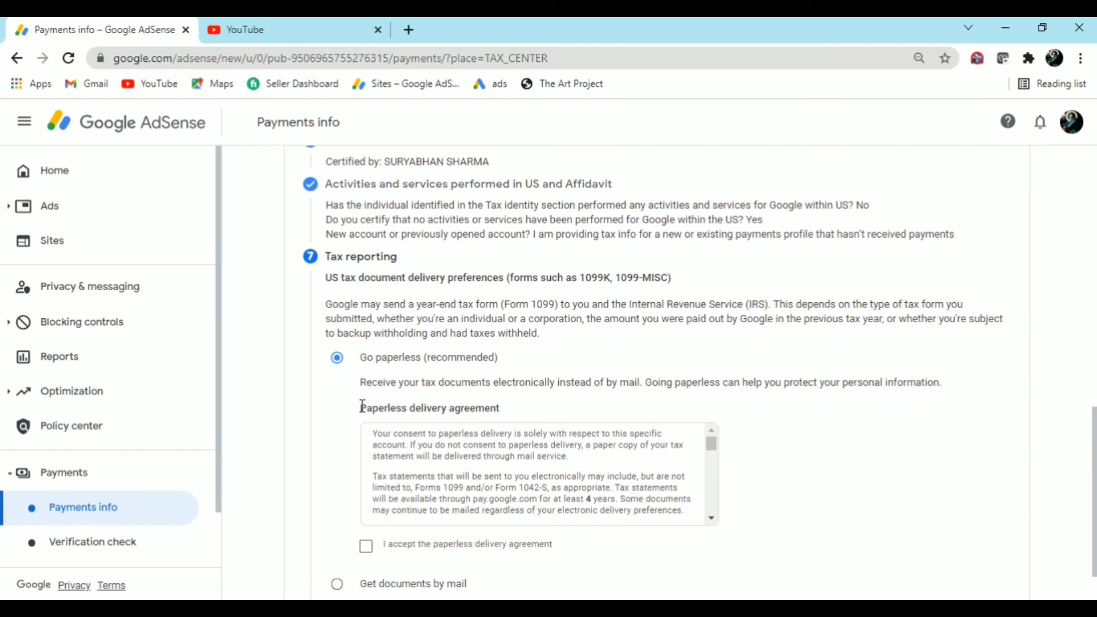
pyautogui.moveTo(360, 409)
pyautogui.mouseDown()
pyautogui.moveTo(489, 412)
pyautogui.moveTo(363, 420)
pyautogui.mouseUp()
pyautogui.click(375, 552)
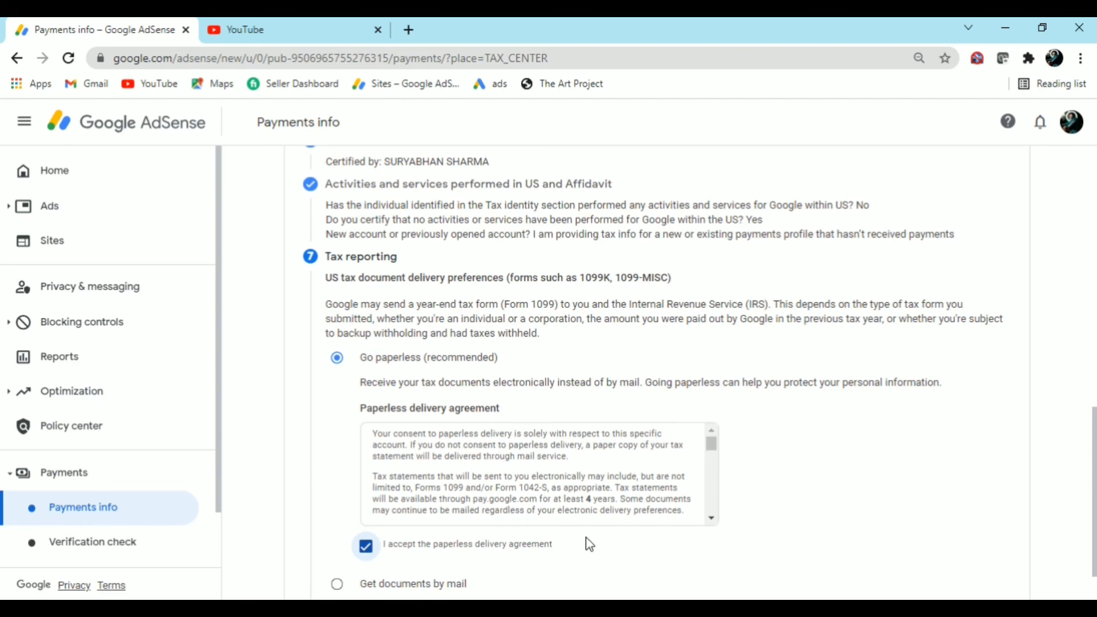
pyautogui.scroll(-1, 589, 544)
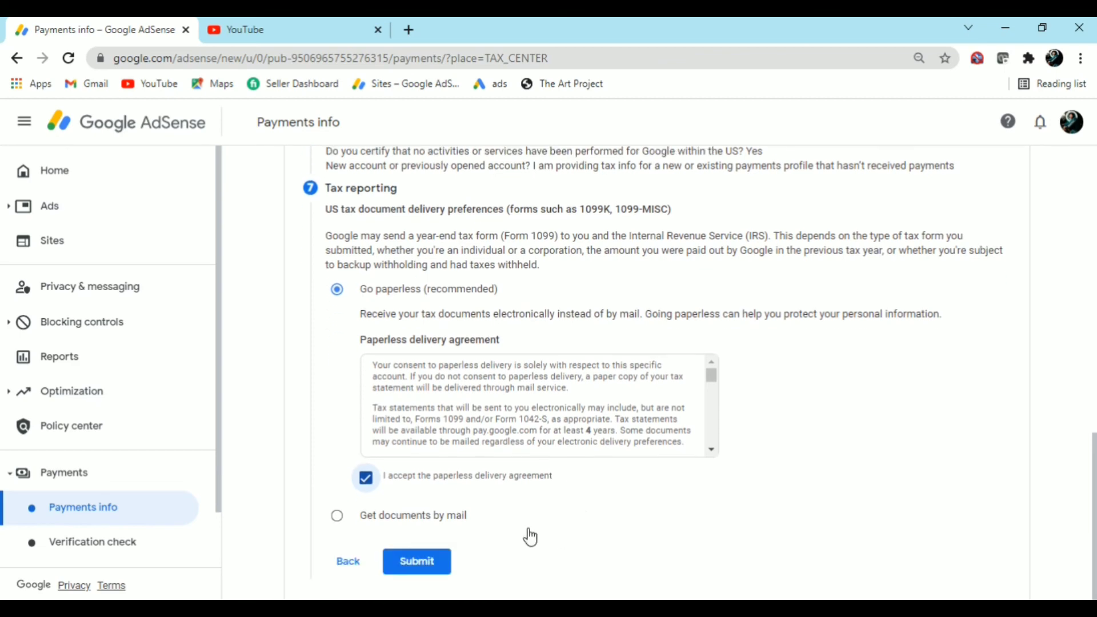
pyautogui.scroll(2, 514, 506)
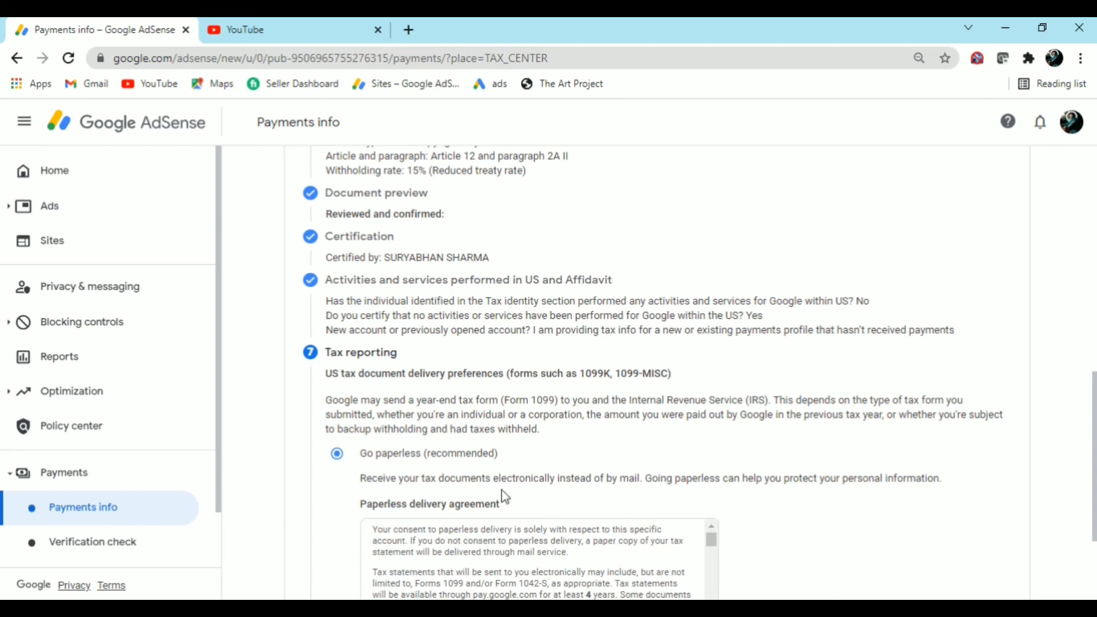
pyautogui.scroll(-2, 420, 480)
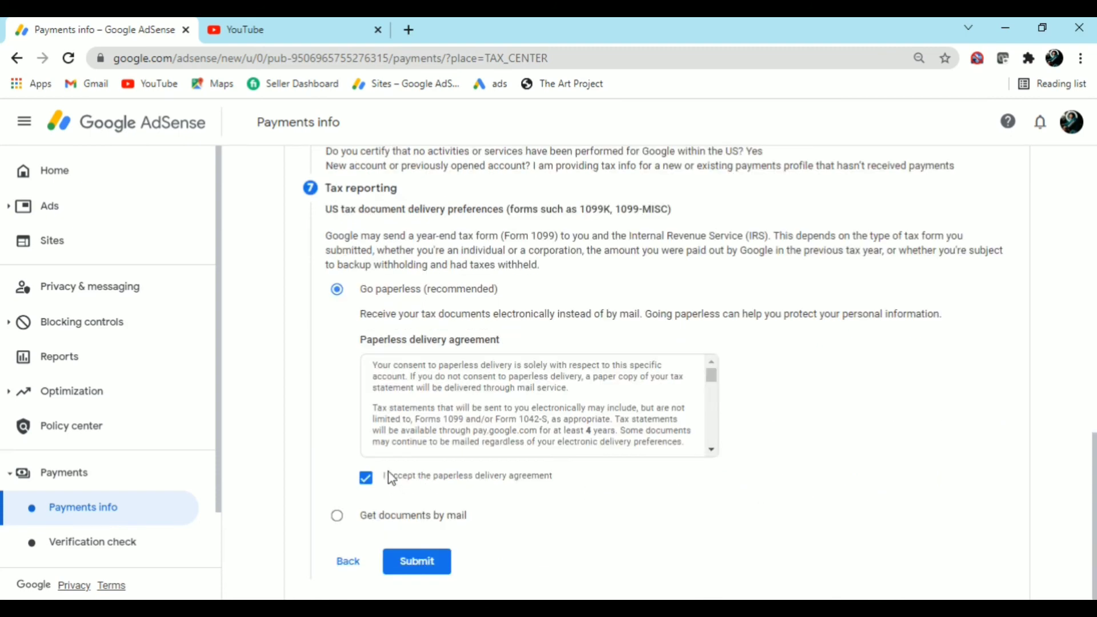
pyautogui.click(429, 564)
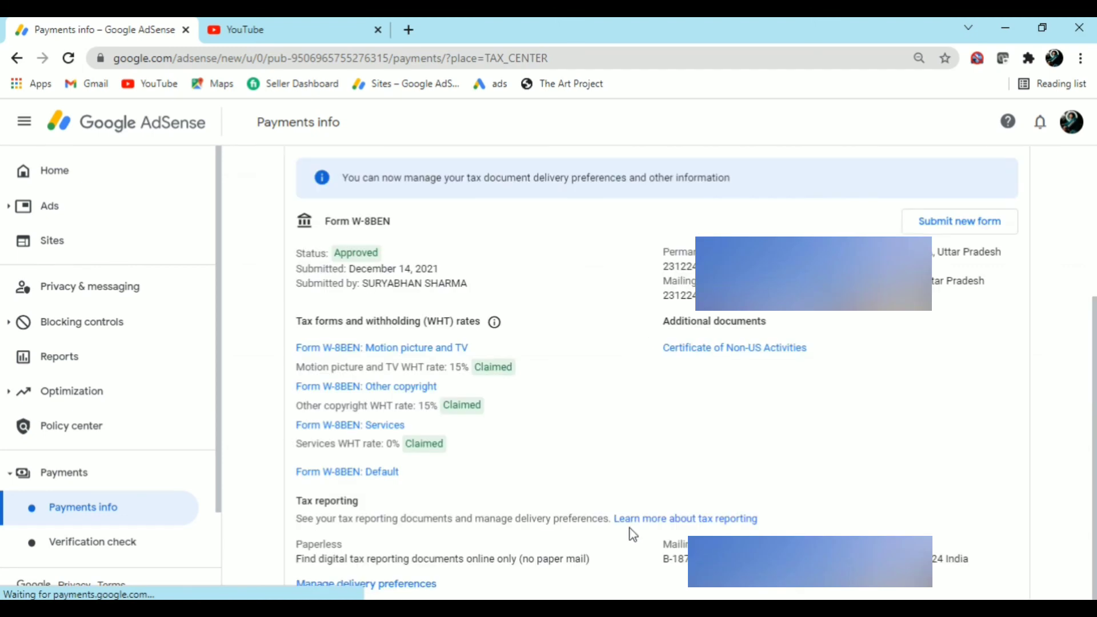
# Check the Approved W-8BEN rates: 15% film/TV royalties, 15% other copyright, 0% services
pyautogui.click(622, 522)
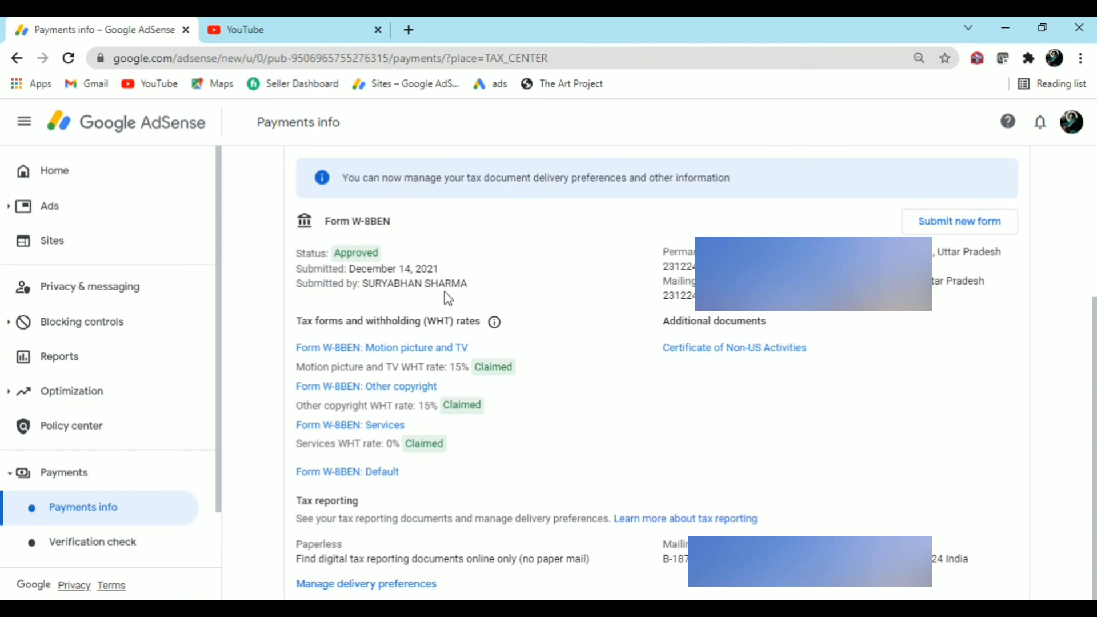
pyautogui.moveTo(452, 372); pyautogui.dragTo(553, 374)
pyautogui.click(527, 390)
pyautogui.moveTo(417, 405); pyautogui.dragTo(438, 406)
pyautogui.moveTo(384, 445); pyautogui.dragTo(404, 443)
pyautogui.click(523, 464)
pyautogui.rightClick(707, 353)
# Open the Certificate of Non-US Activities in a new tab to view it
pyautogui.click(730, 361)
pyautogui.click(331, 28)
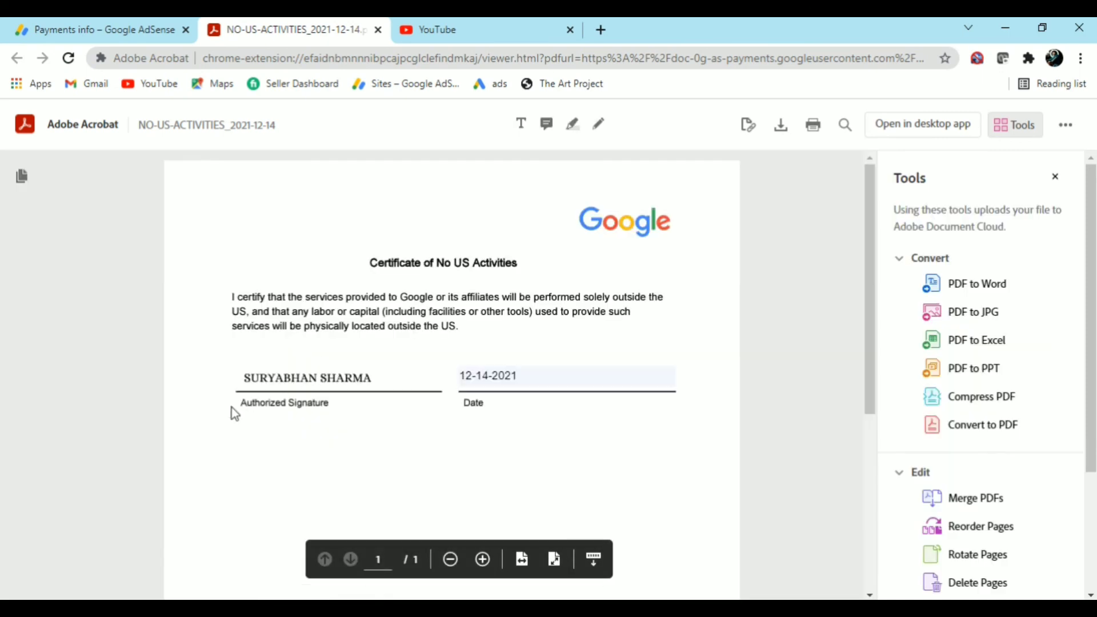
pyautogui.moveTo(368, 264)
pyautogui.mouseDown()
pyautogui.moveTo(534, 269)
pyautogui.moveTo(350, 281)
pyautogui.mouseUp()
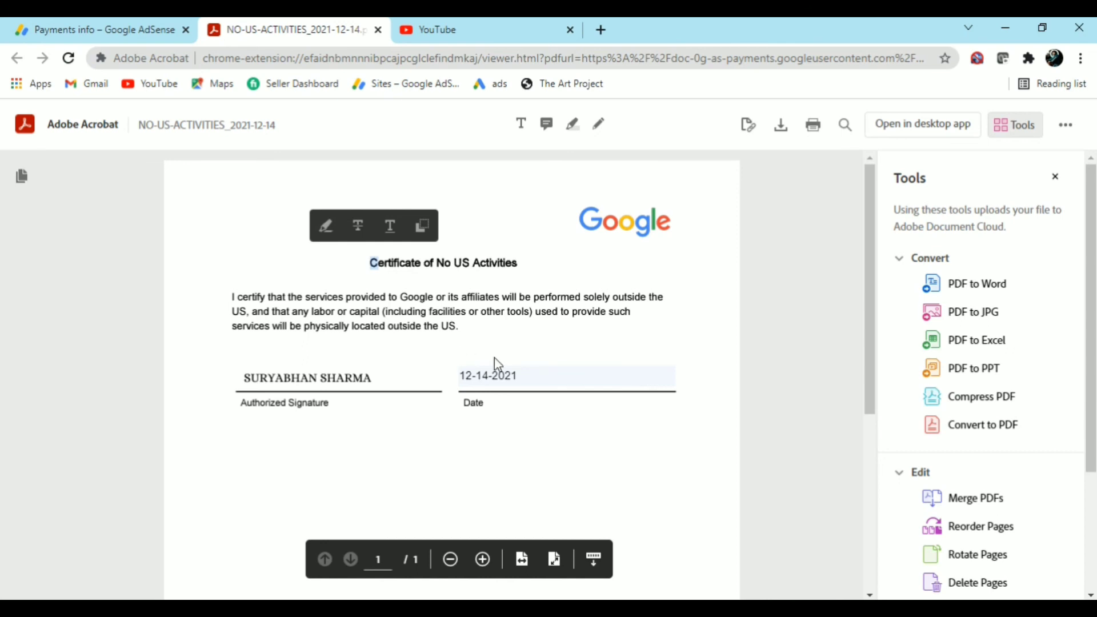
pyautogui.click(497, 432)
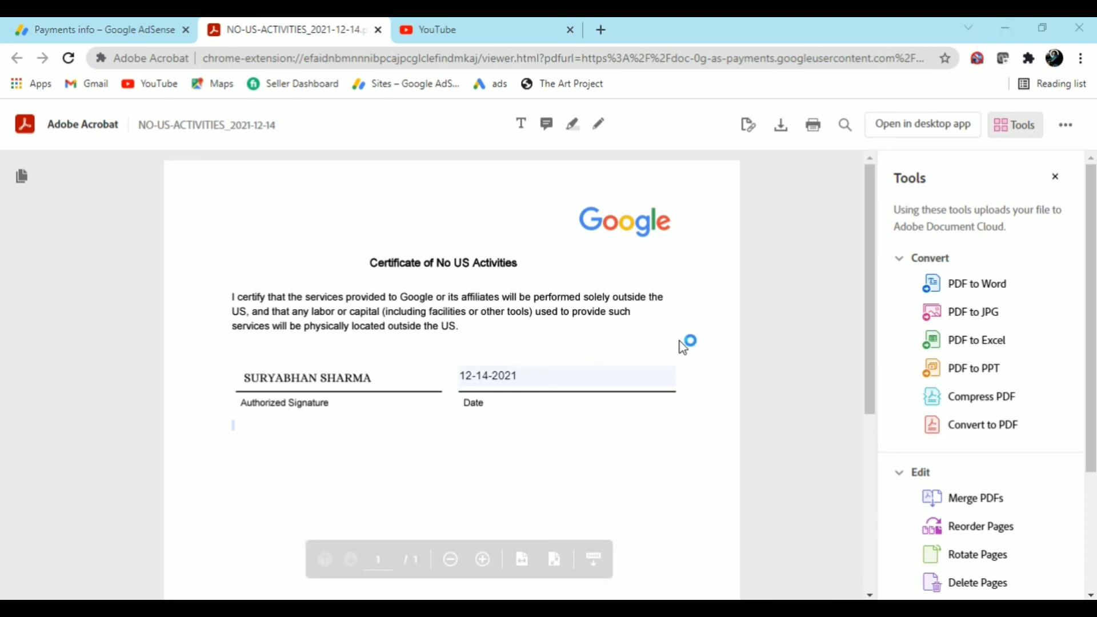
# Save the certificate PDF to the Documents folder, then return to AdSense Home
pyautogui.hotkey('ctrl', 's')
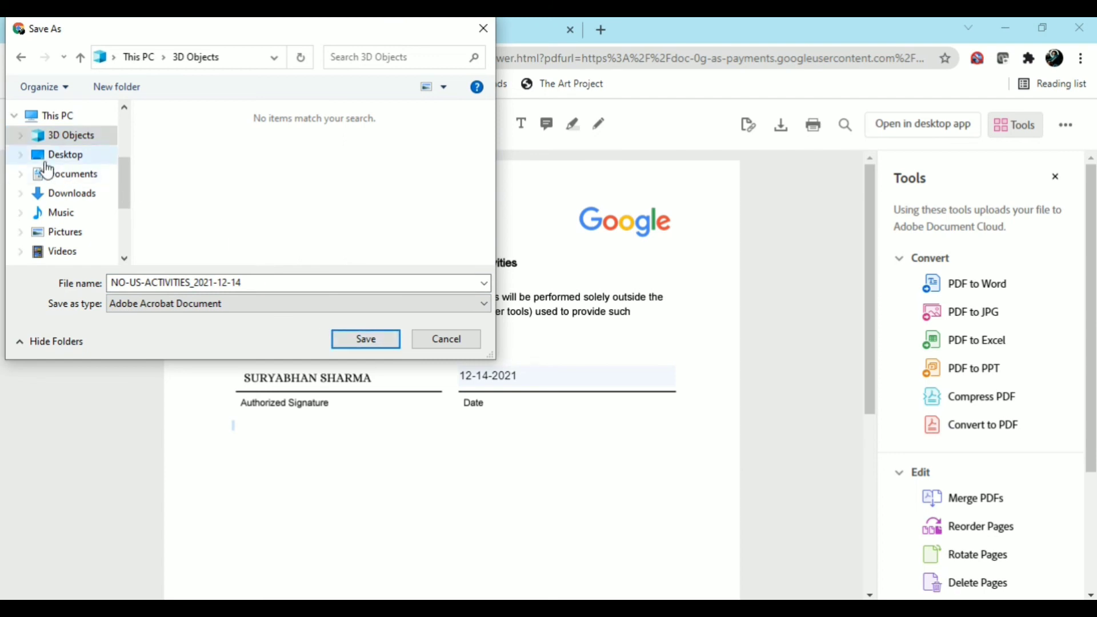
pyautogui.click(54, 177)
pyautogui.scroll(-3, 85, 211)
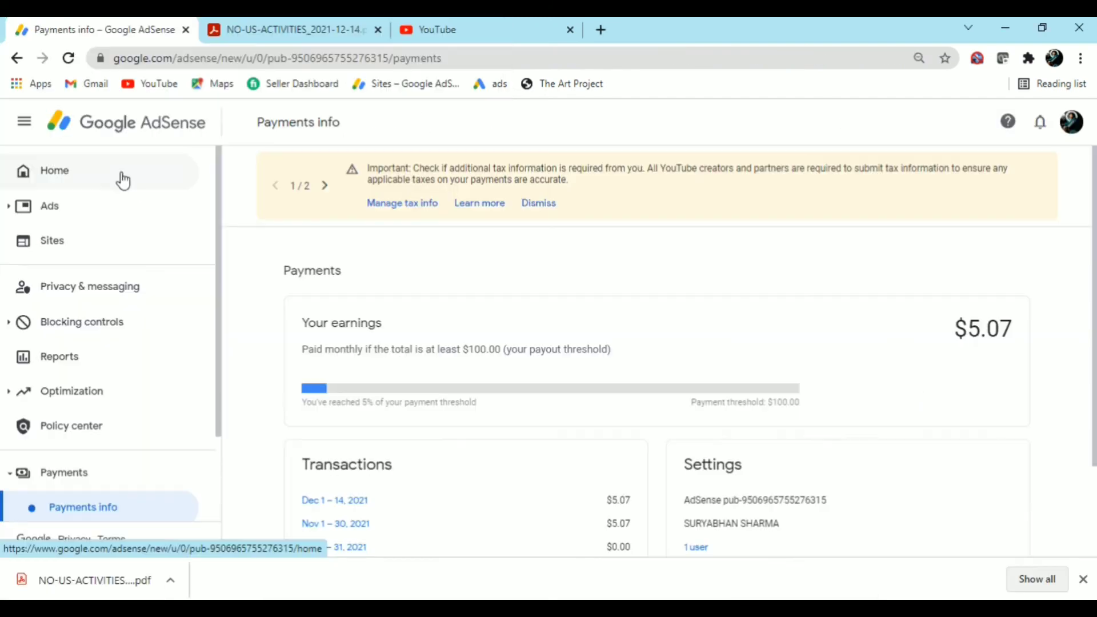
pyautogui.click(122, 178)
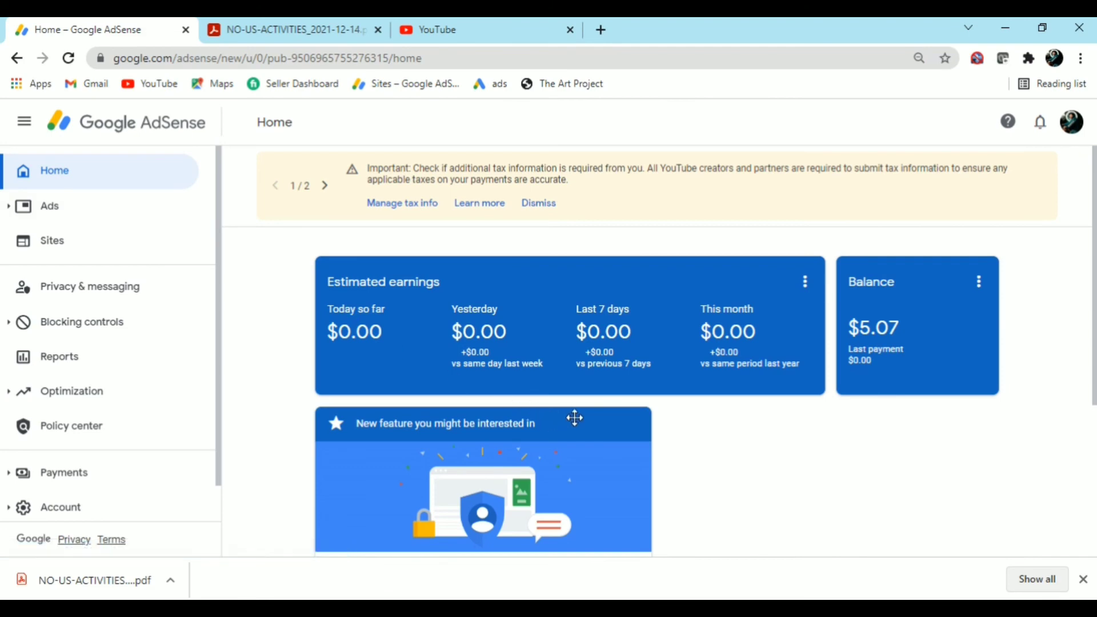